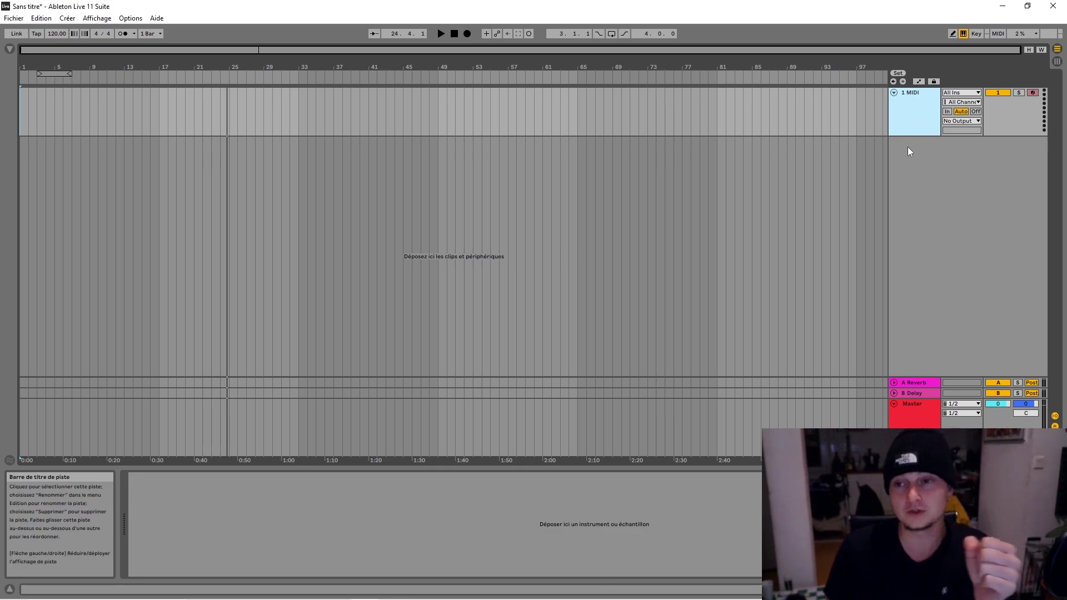
- Insert a second MIDI track and rename it Clavier 1
right_click(914, 161)
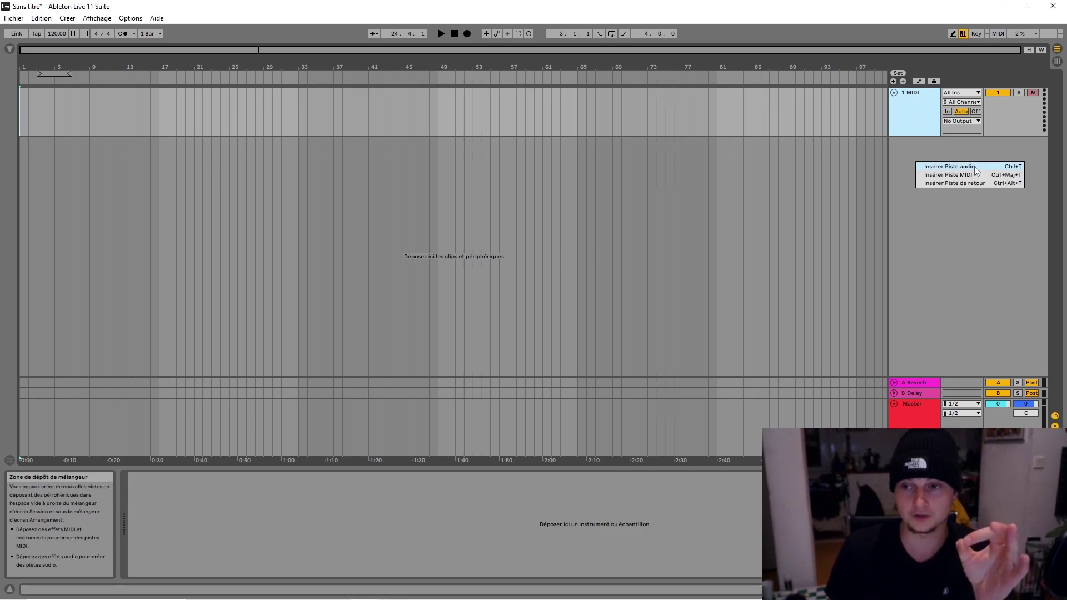
left_click(974, 175)
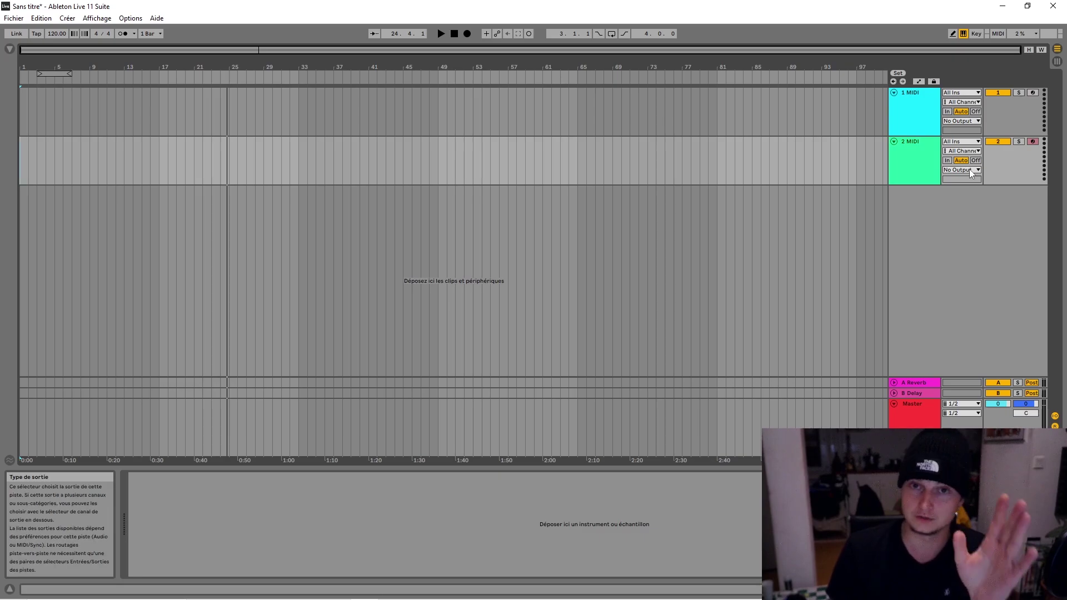
right_click(930, 165)
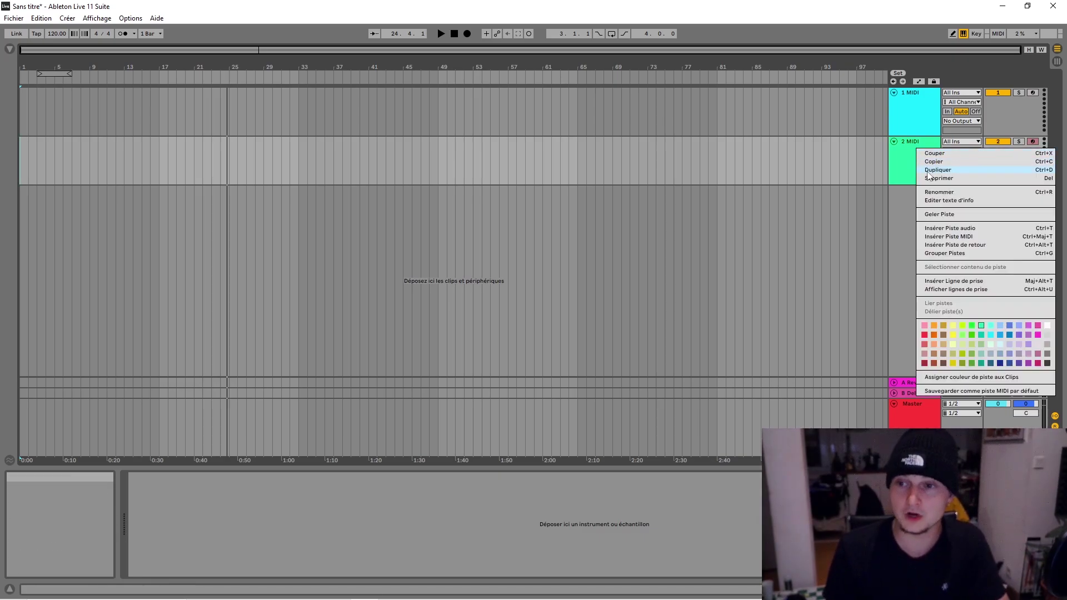
left_click(945, 193)
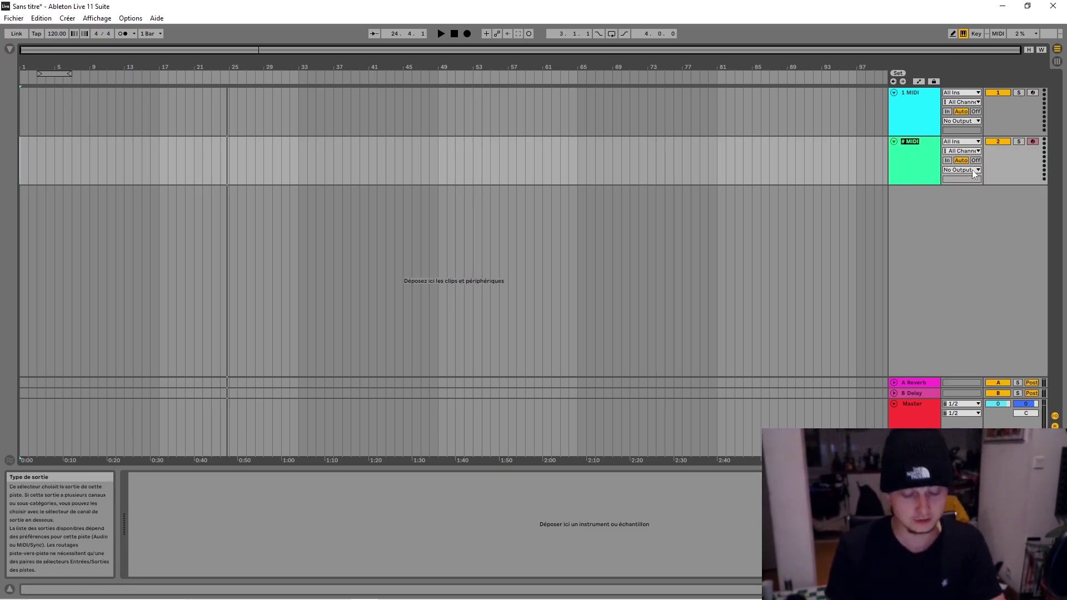
type("Clavier")
key("Return")
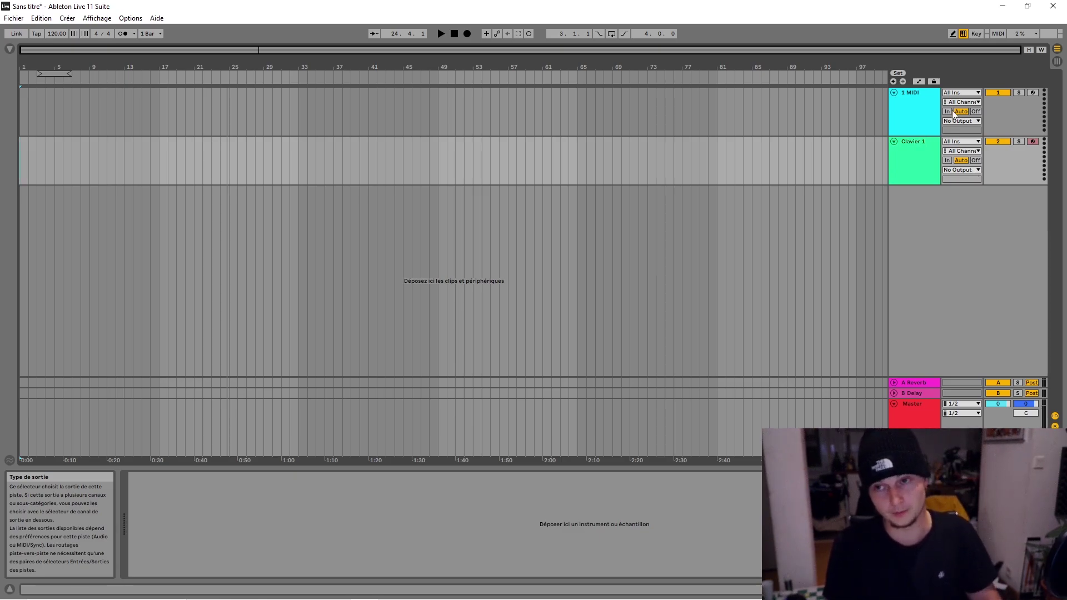
- Rename the original 1 MIDI track as Clavier 2
right_click(914, 106)
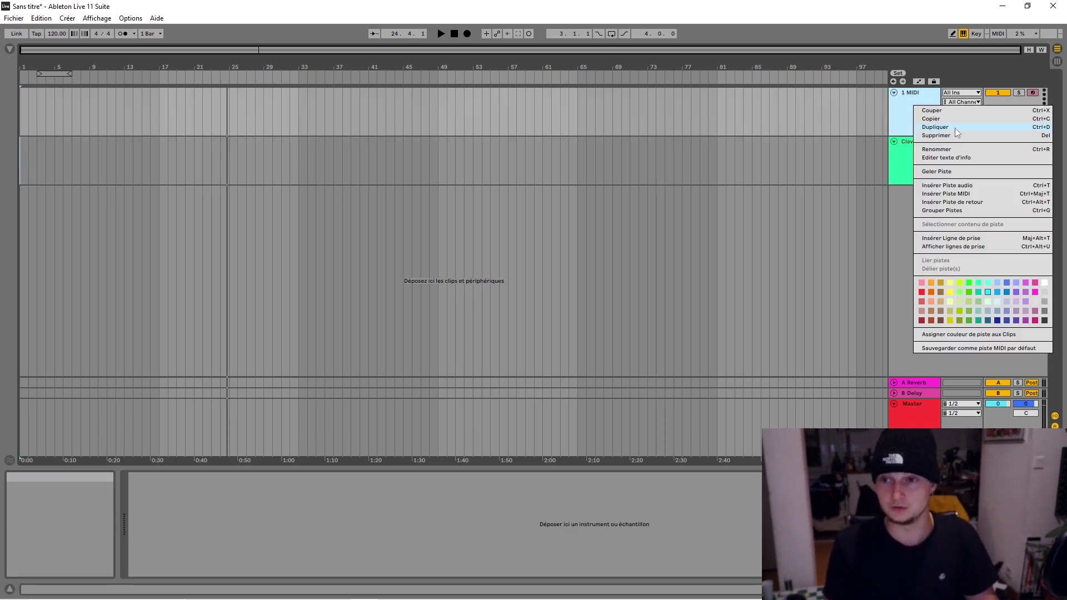
left_click(948, 150)
type("Clavier 2")
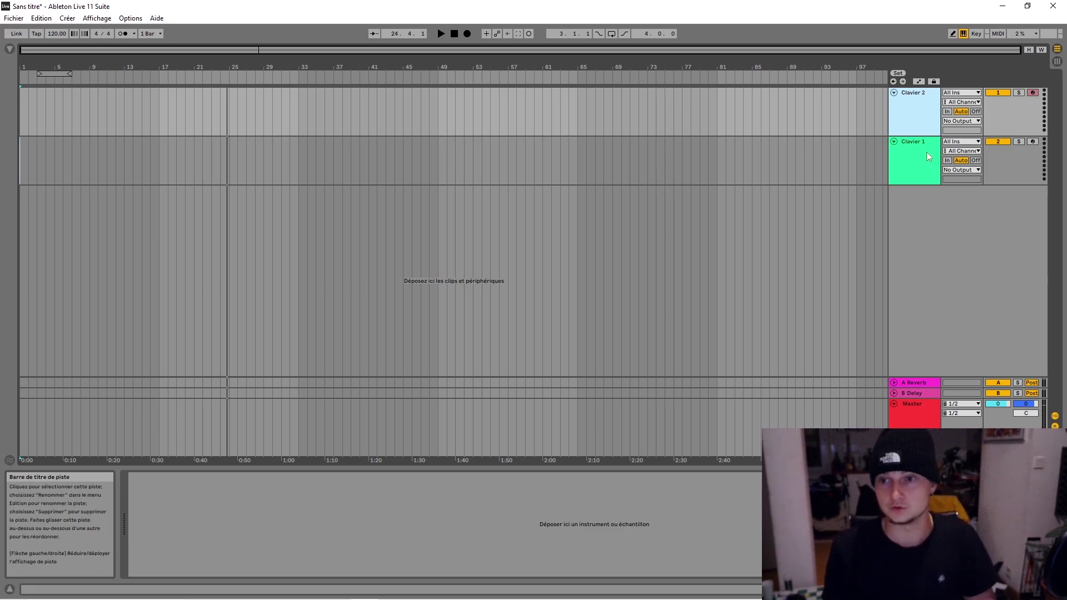
key("Return")
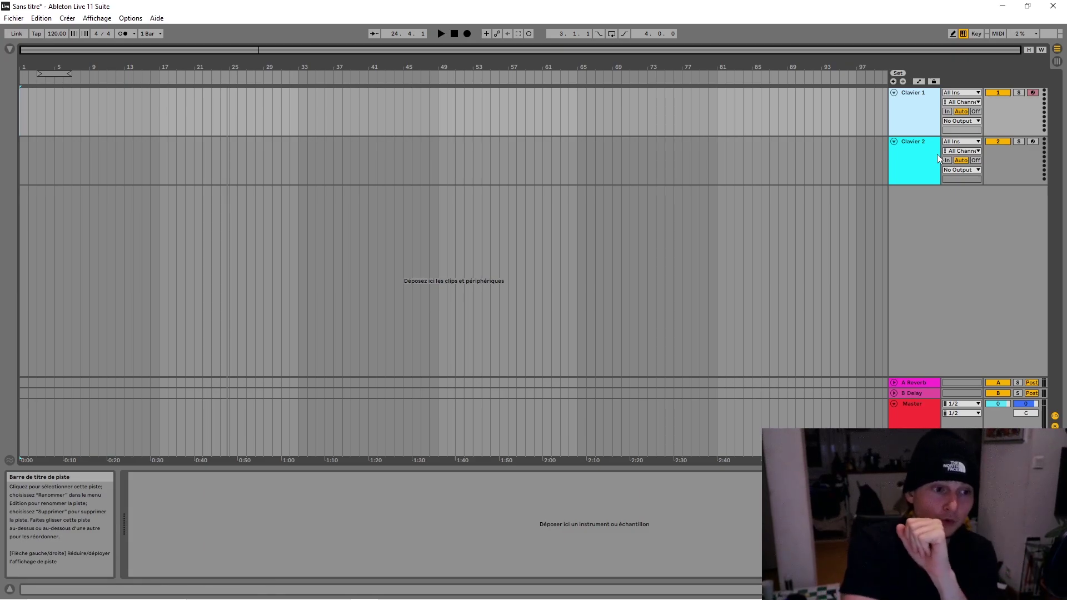
- Check the control surface and MIDI port settings in the preferences, and close them
left_click(131, 18)
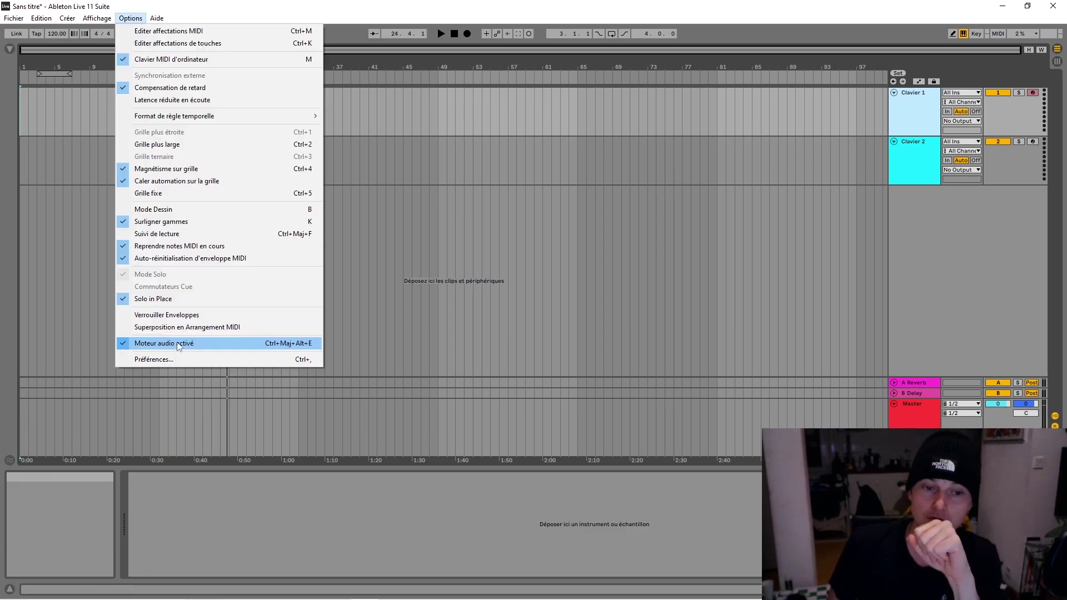
left_click(164, 360)
left_click(418, 203)
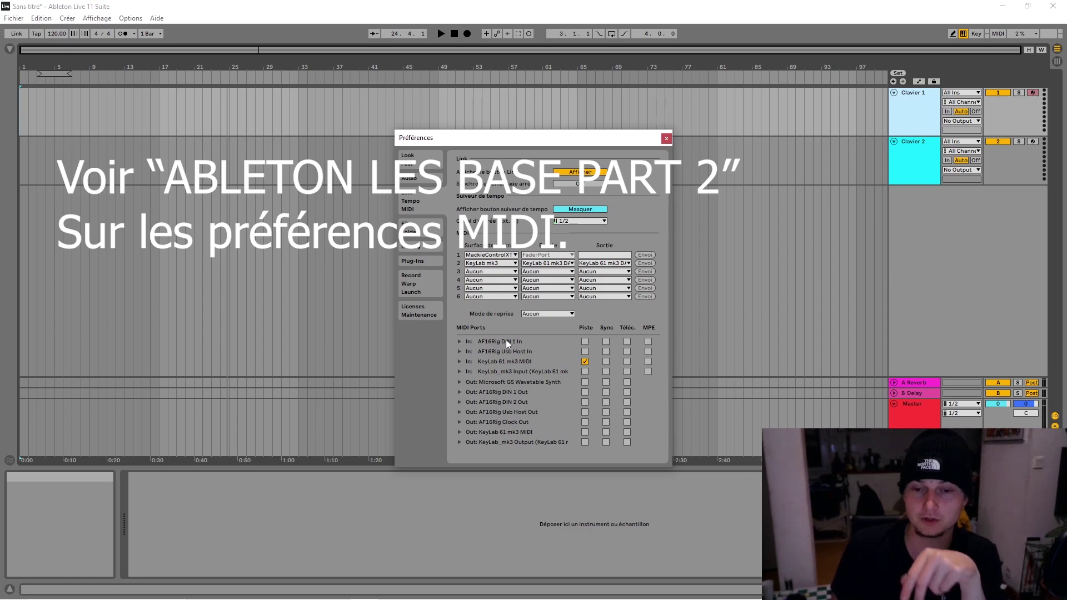
left_click(667, 138)
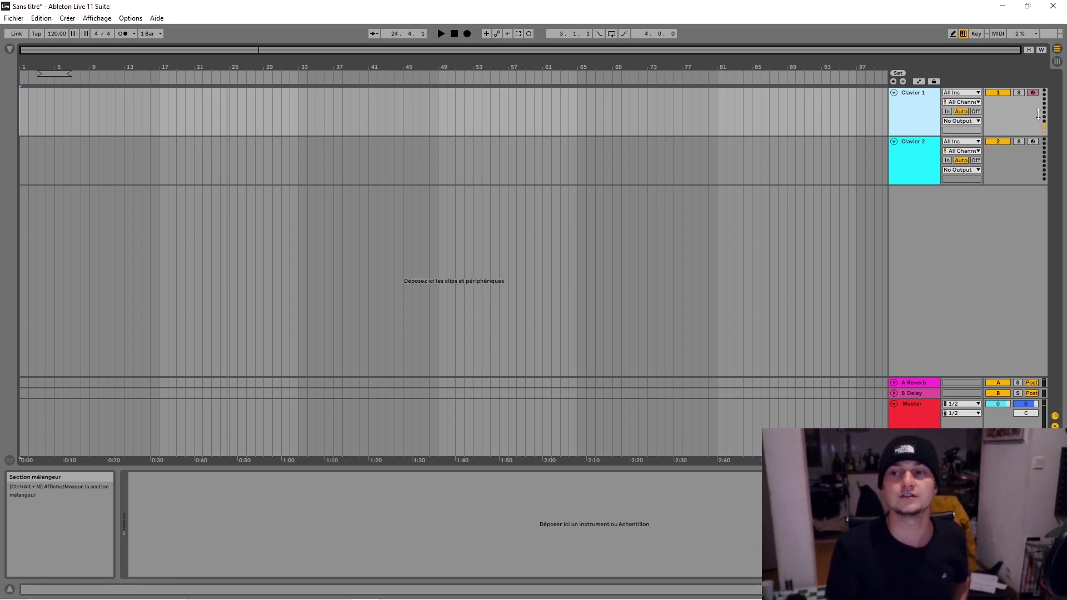
- Try Ch. 4 and Ch. 1 as the MIDI input channel of Clavier 1, and return it to All Channels
left_click(958, 103)
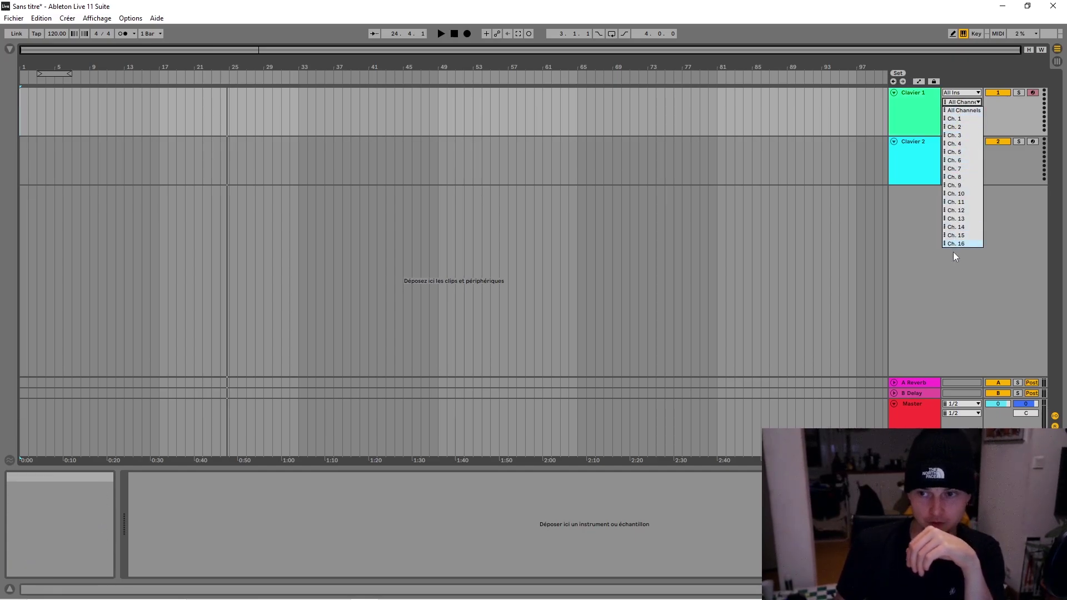
left_click(963, 110)
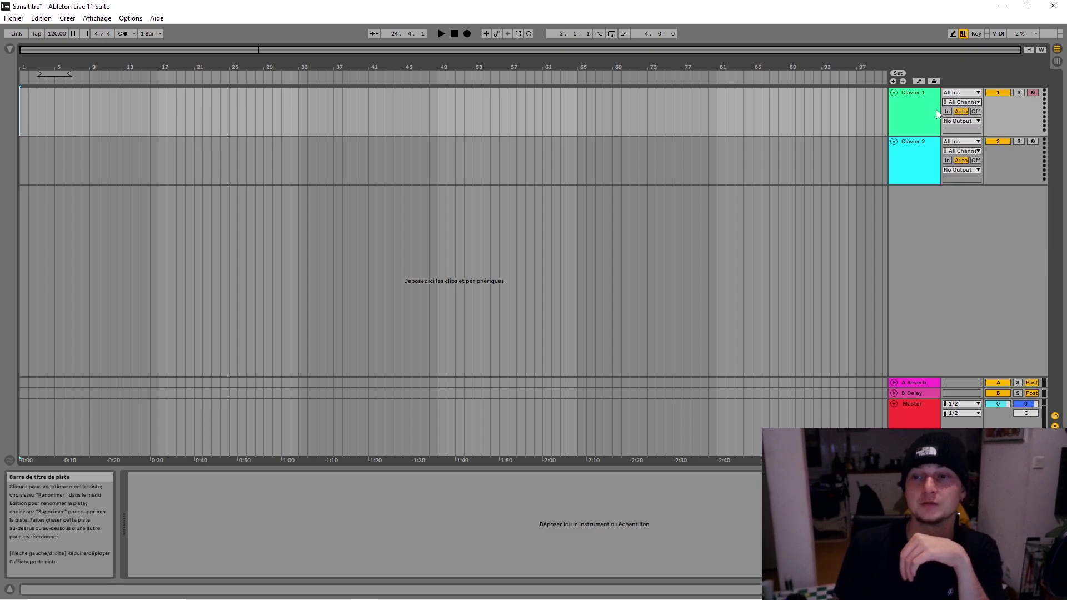
left_click(969, 104)
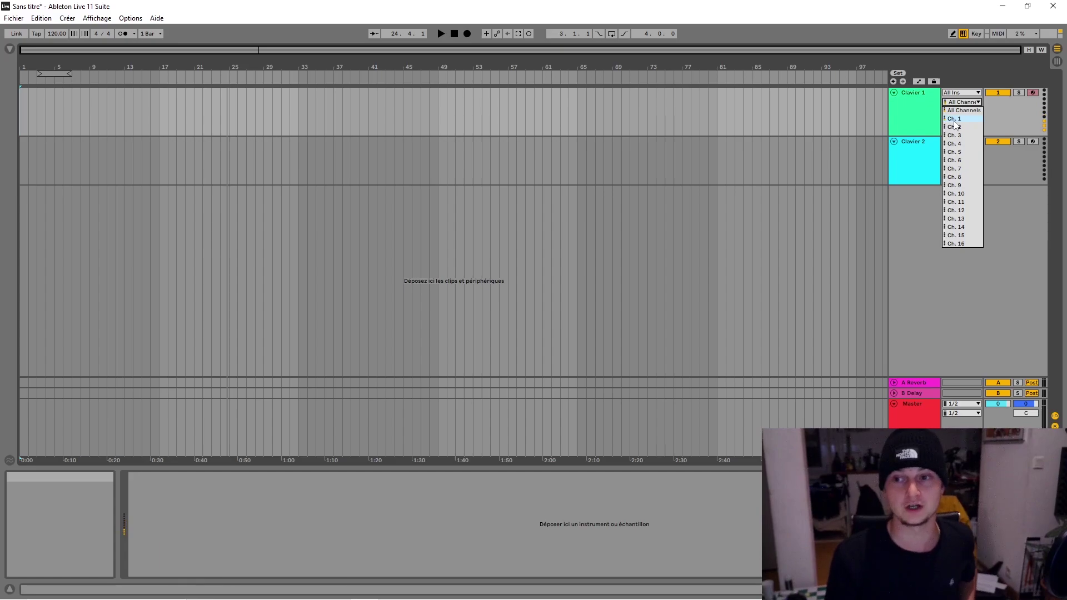
left_click(957, 145)
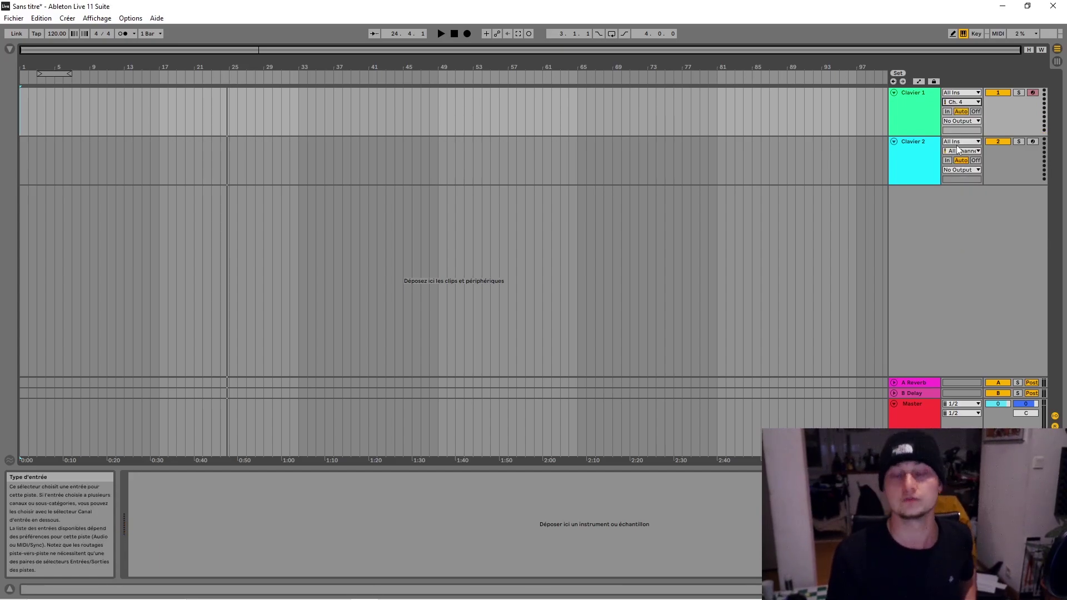
left_click(960, 102)
left_click(960, 119)
left_click(960, 101)
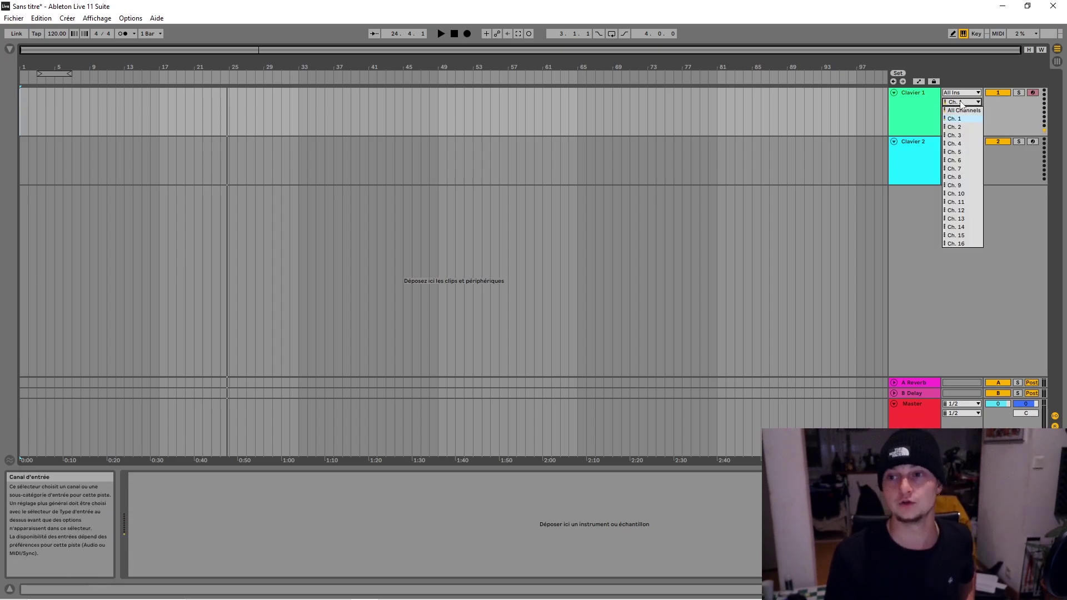
left_click(959, 111)
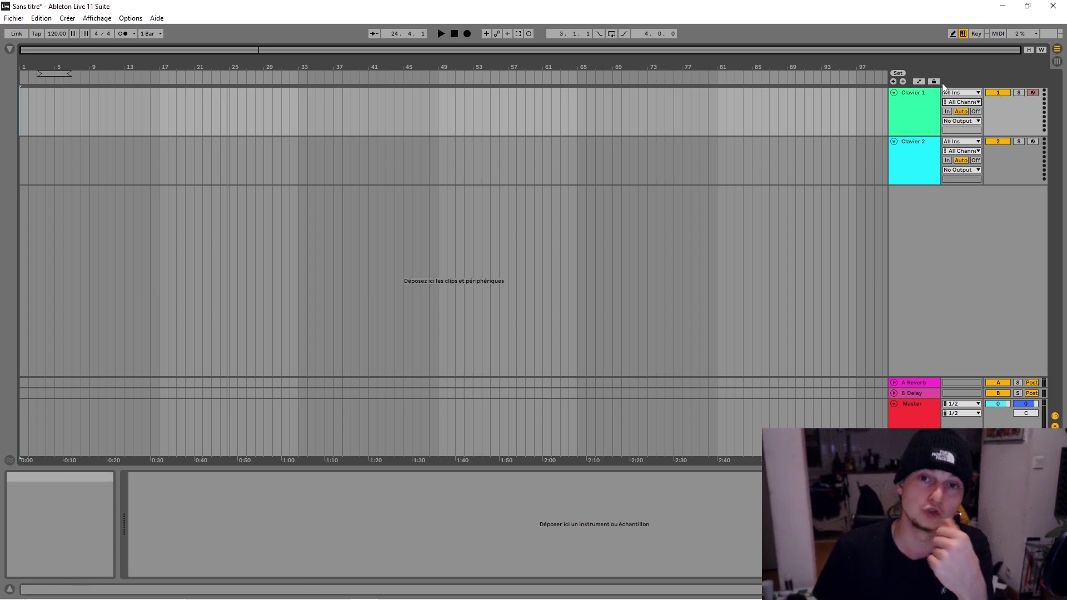
- Set the MIDI input of the Clavier 1 track to Computer Keyboard
left_click(950, 92)
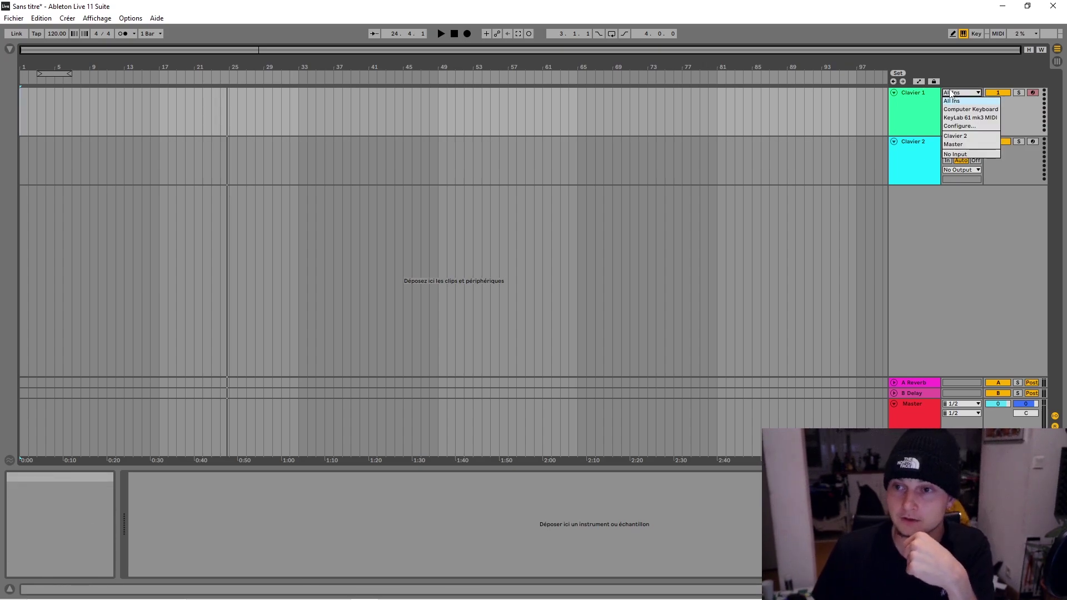
left_click(978, 109)
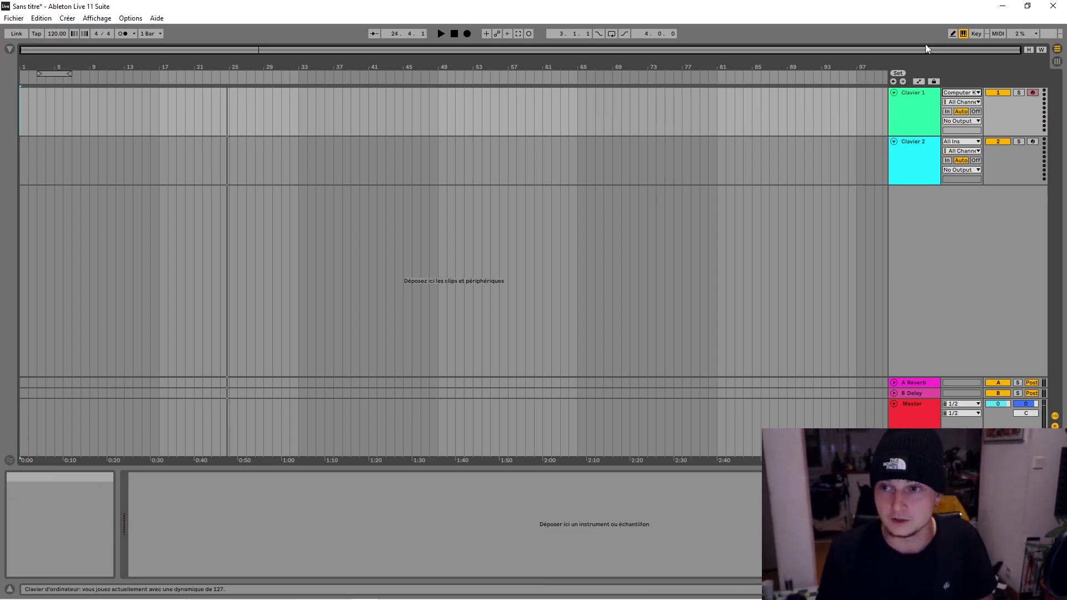
- Turn on Draw mode and switch the computer MIDI keyboard back on to play a few test notes
left_click(954, 35)
key("h")
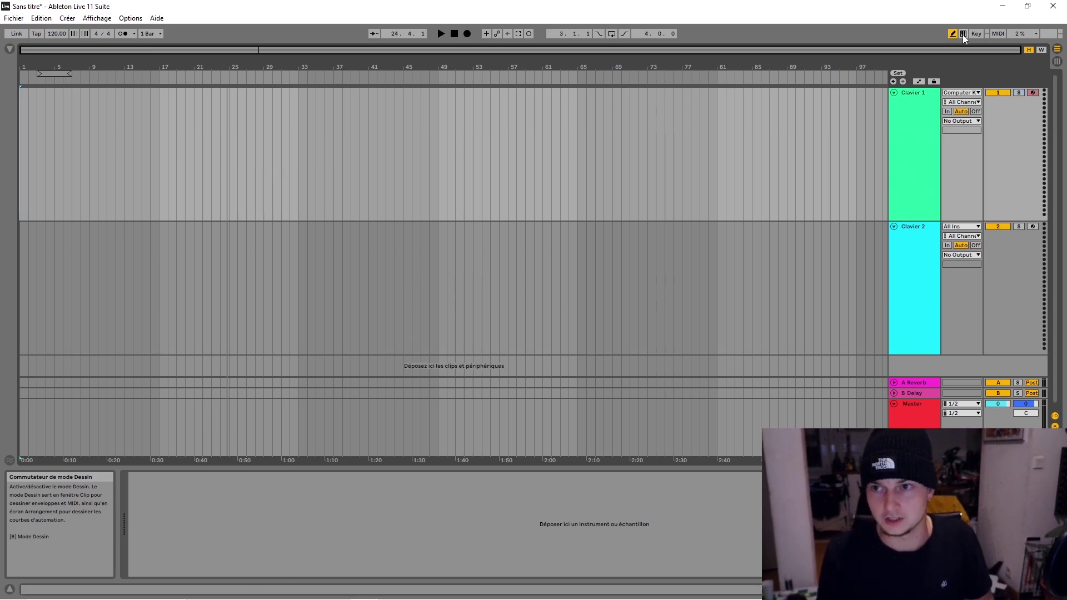
left_click(963, 34)
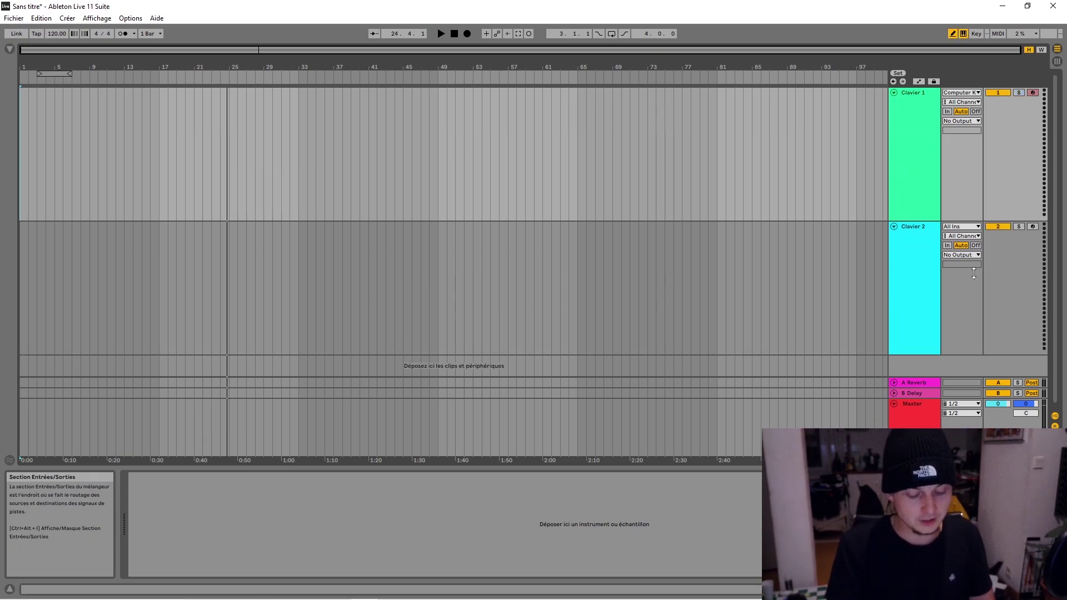
key("a")
key("v")
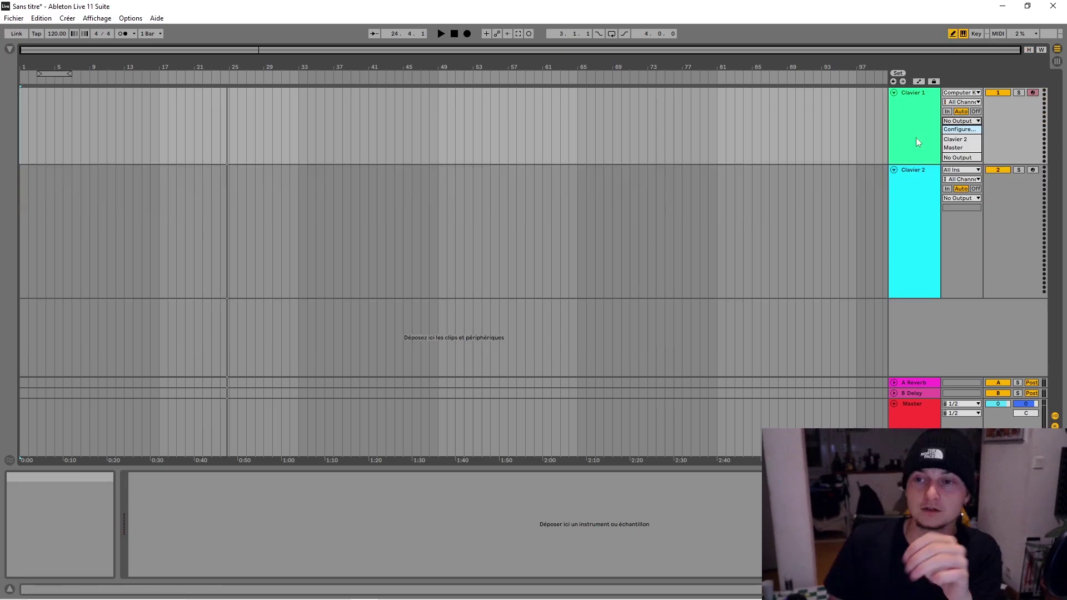
- Route the MIDI output of Clavier 1 to Master and deactivate the track
left_click(915, 138)
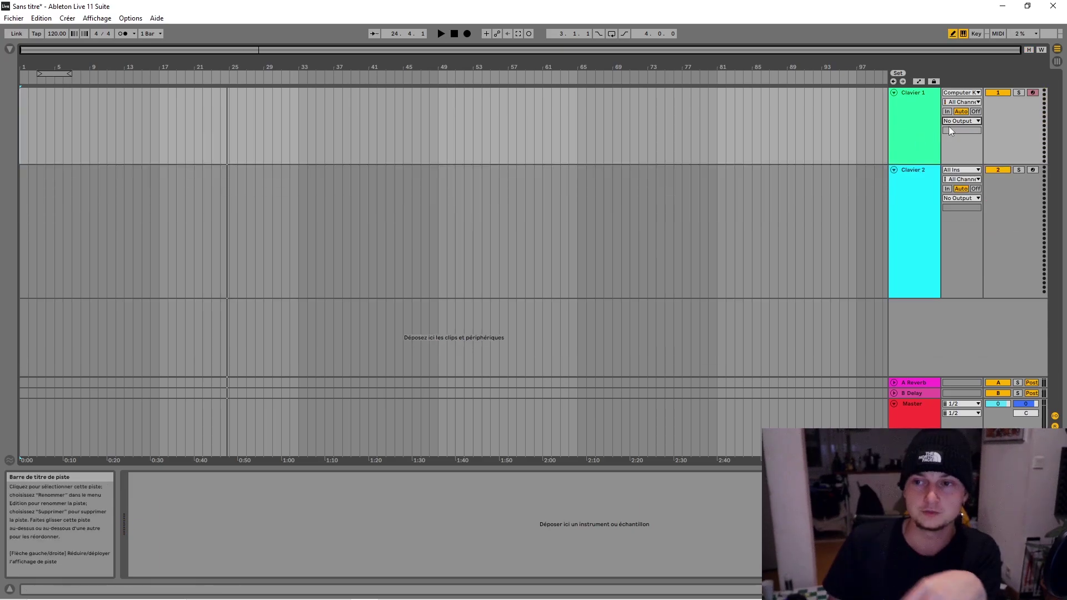
left_click(955, 122)
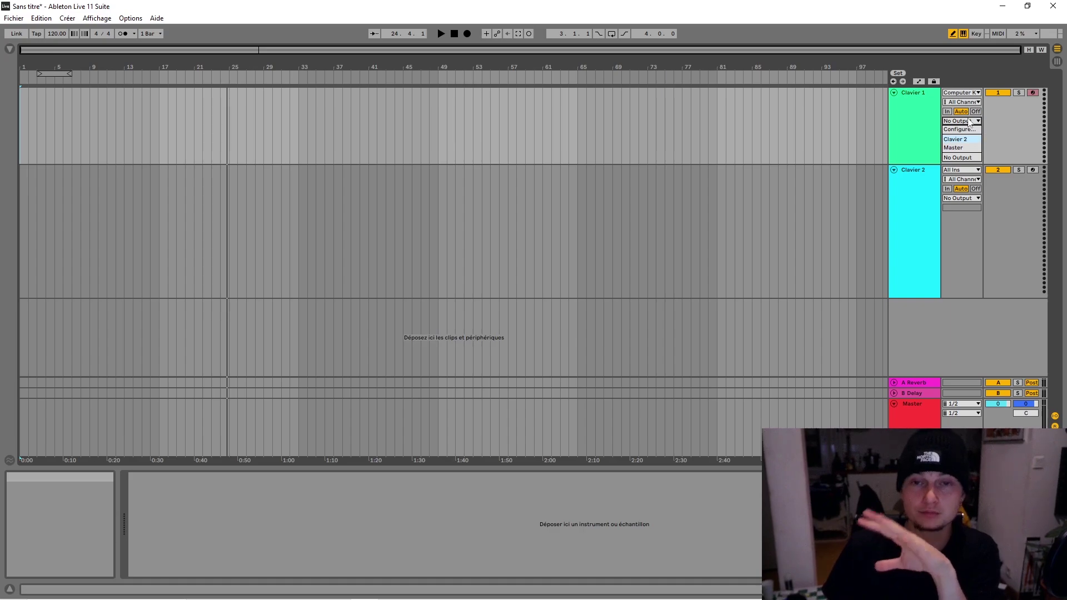
left_click(965, 148)
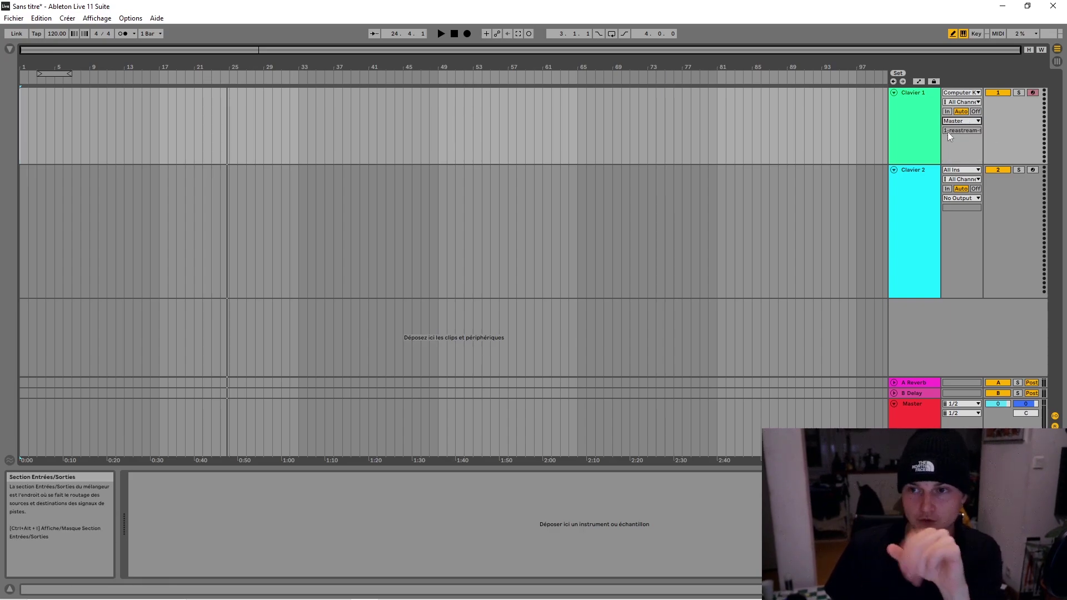
left_click(1002, 93)
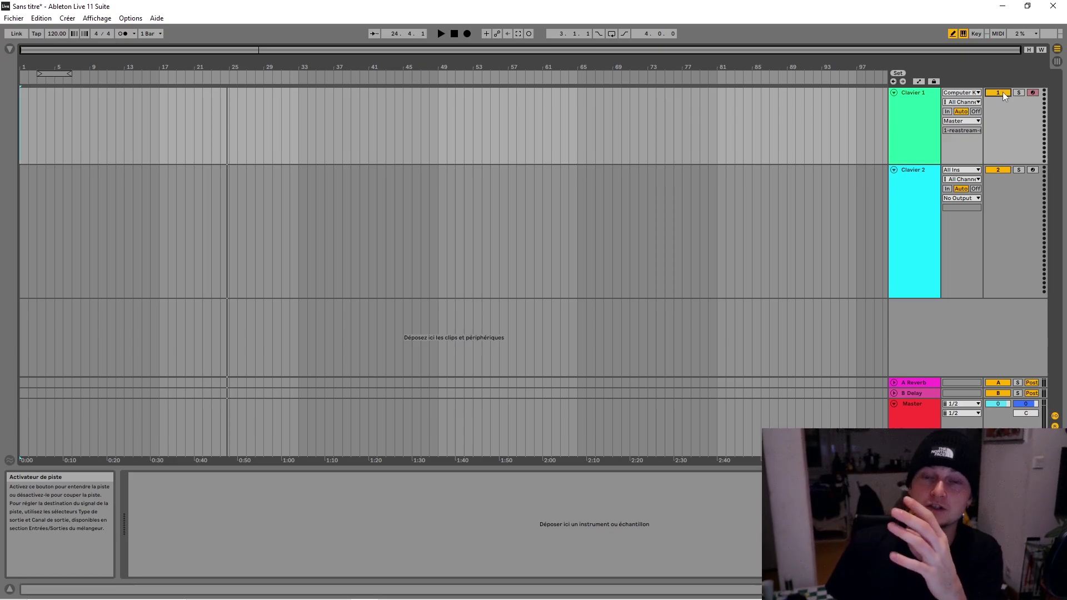
left_click(1002, 92)
- Try soloing Clavier 1 and Clavier 2 separately and together, and clear the solo on both tracks
left_click(1019, 93)
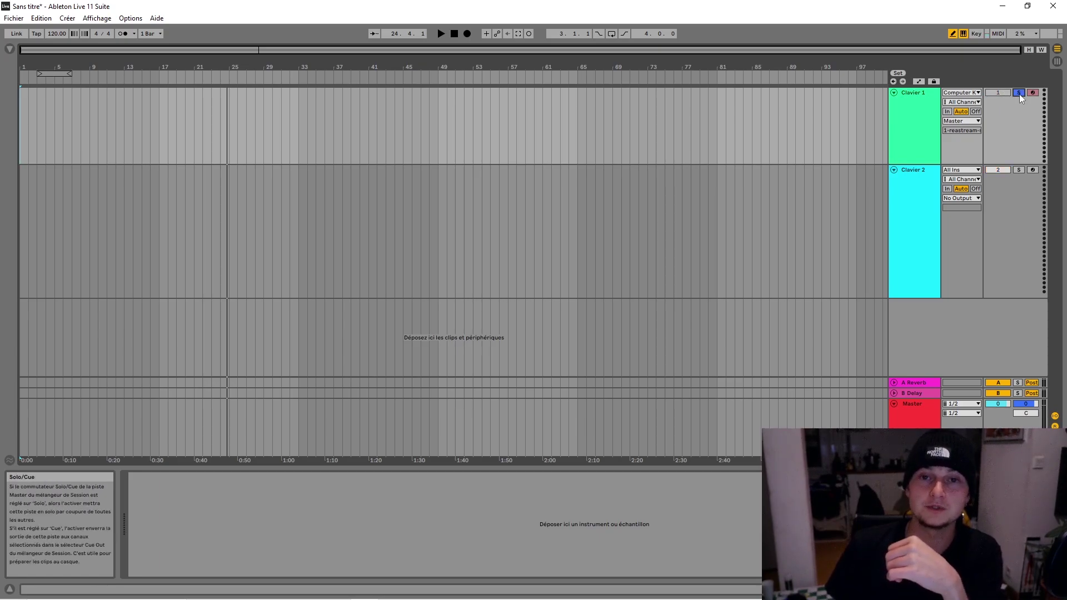
left_click(1019, 94)
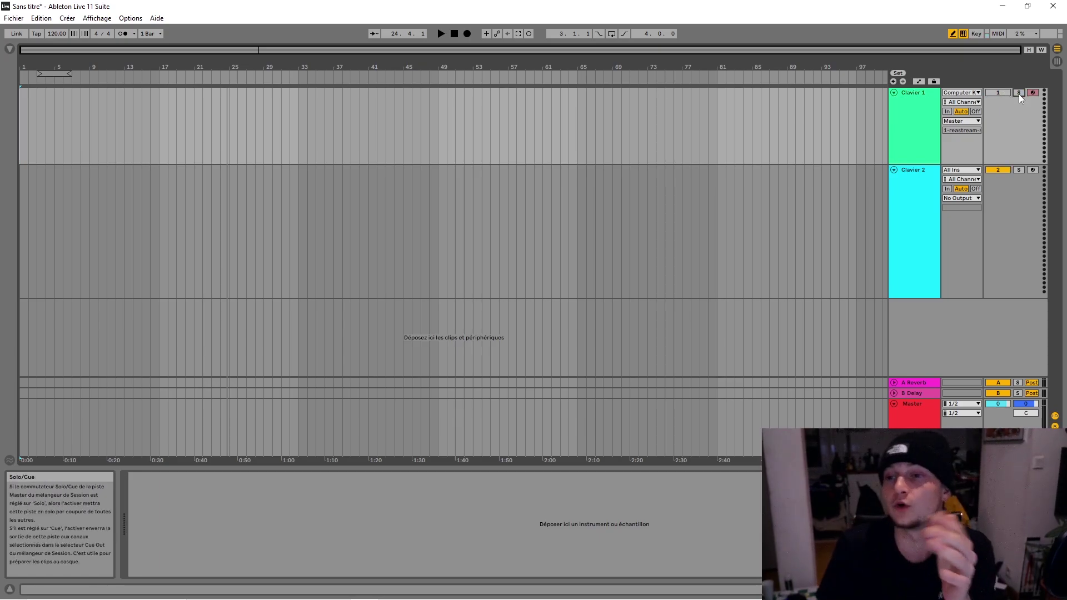
left_click(1019, 93)
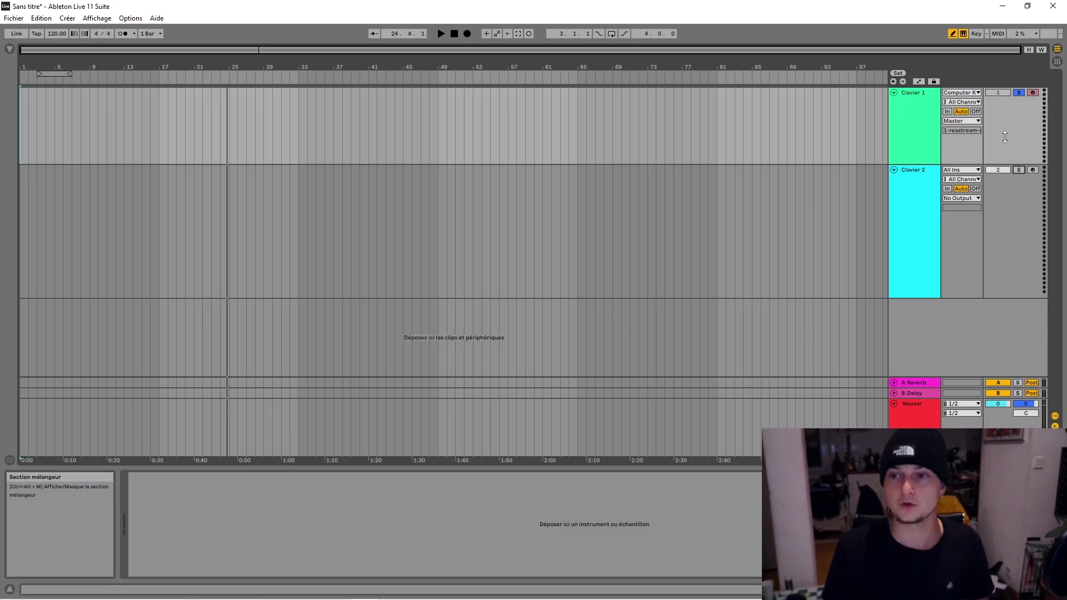
left_click(1019, 169)
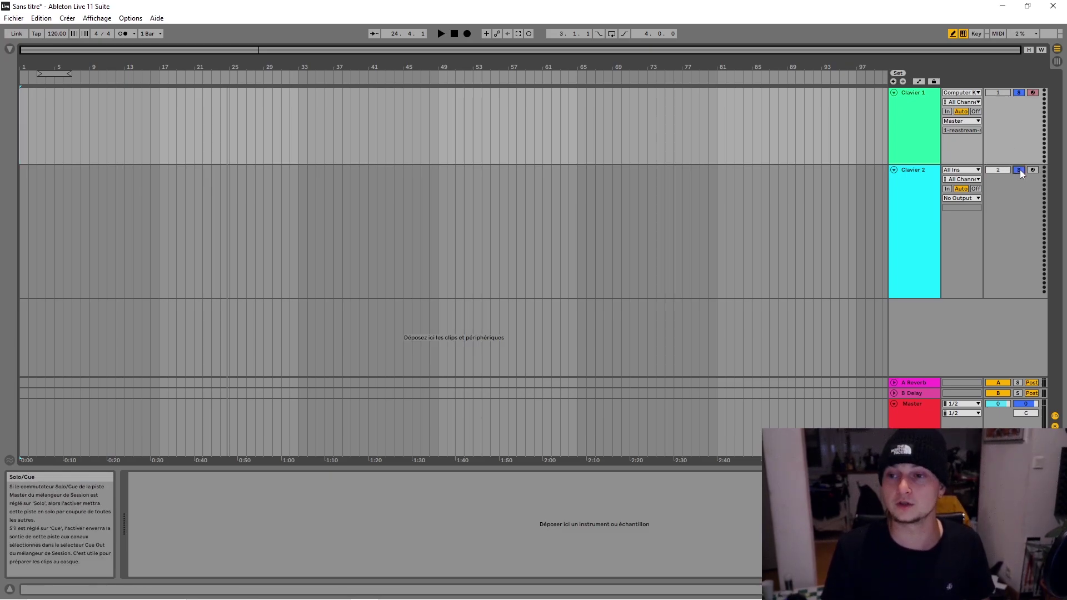
left_click(1020, 95)
left_click(1019, 169)
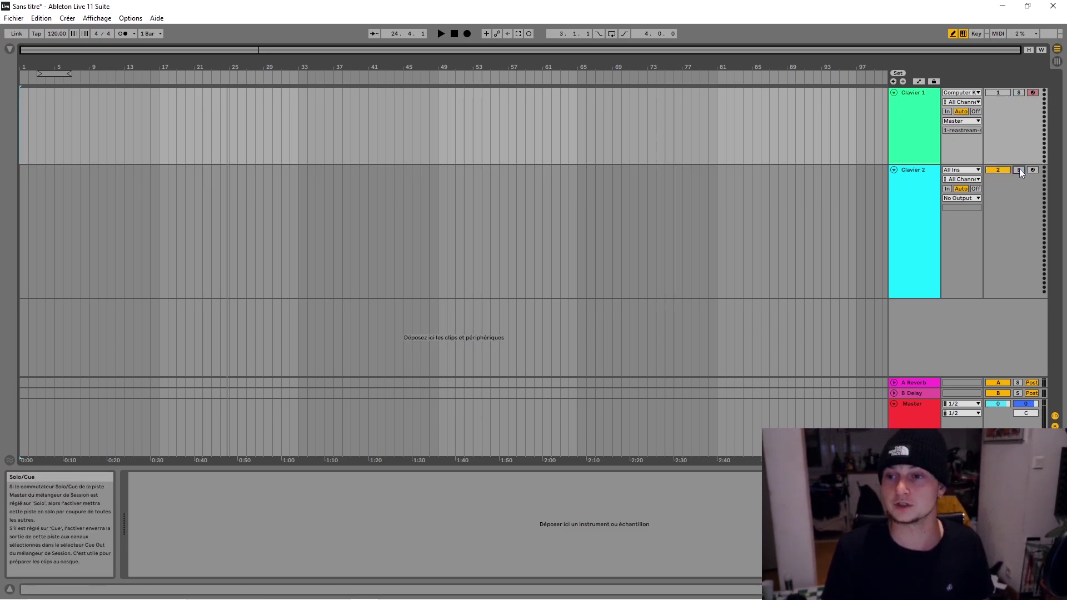
left_click(1019, 168)
left_click(1019, 93, "ctrl")
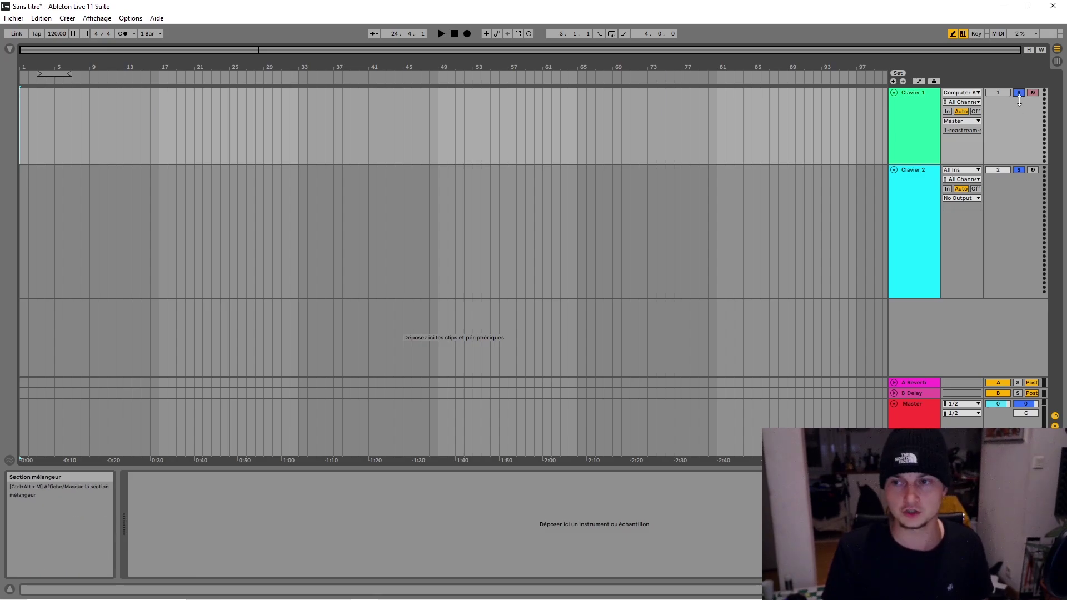
left_click(1019, 93)
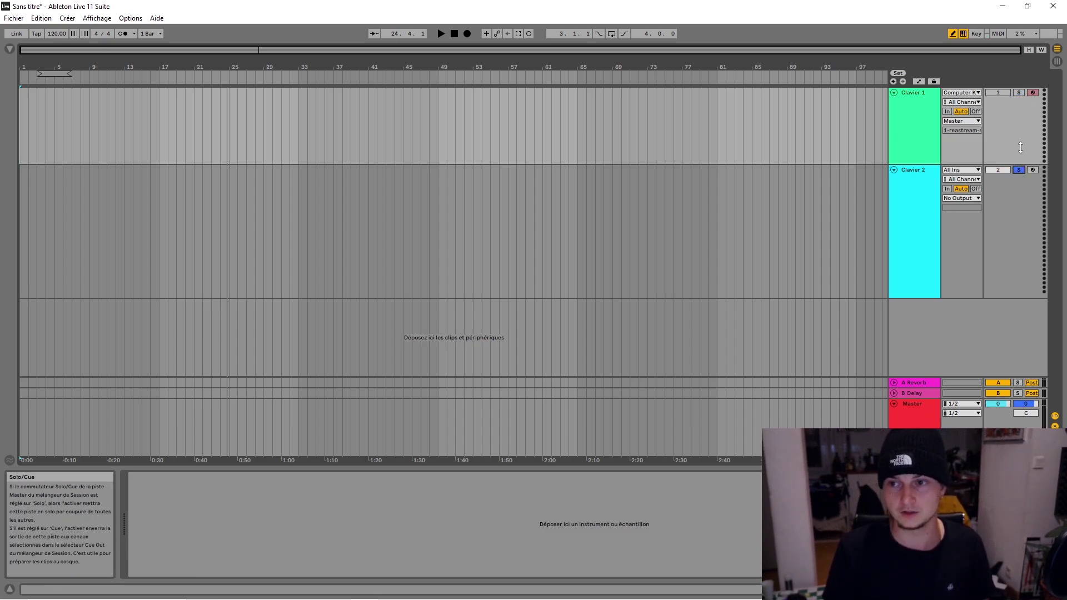
left_click(1018, 169)
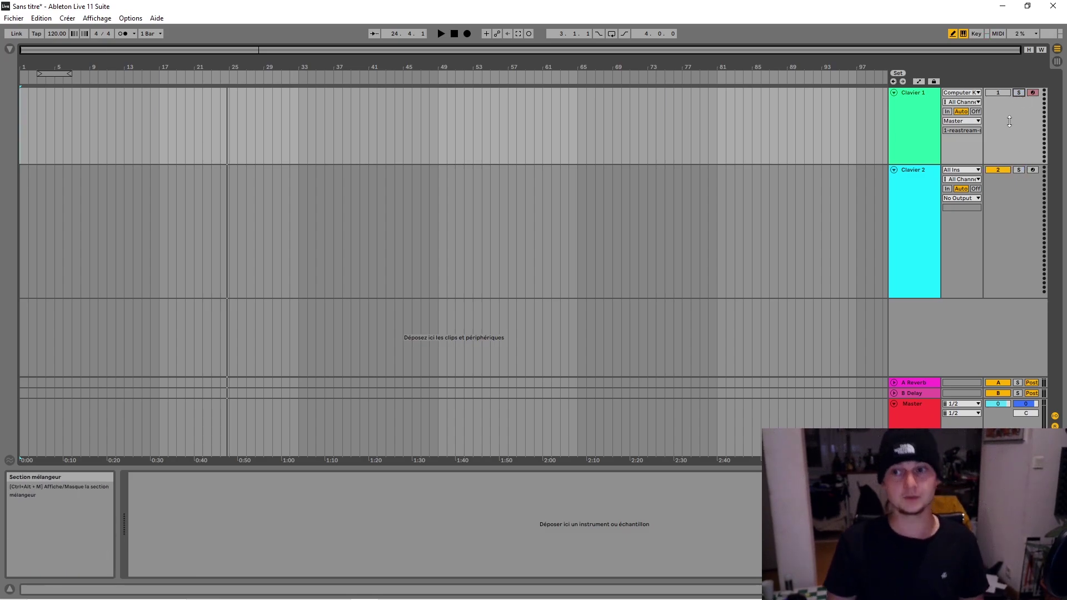
- Arm Clavier 2 for recording, and switch the recording arm over to Clavier 1
left_click(1032, 170)
left_click(1032, 93)
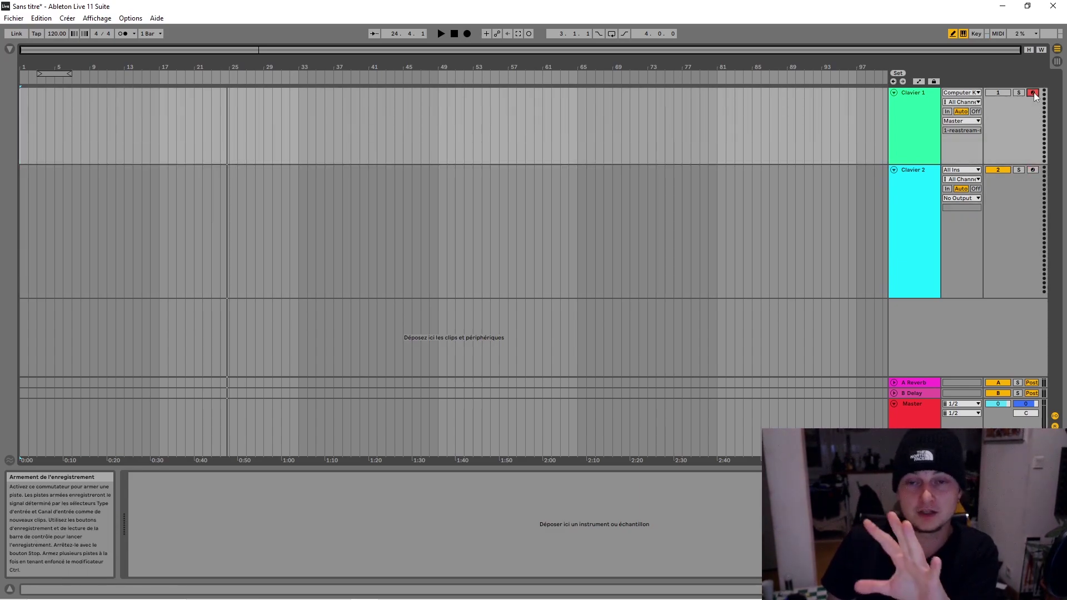
- Show and widen the browser, load the Stage-73 V2 plug-in onto Clavier 1, and reposition its window above the device area
left_click(789, 120)
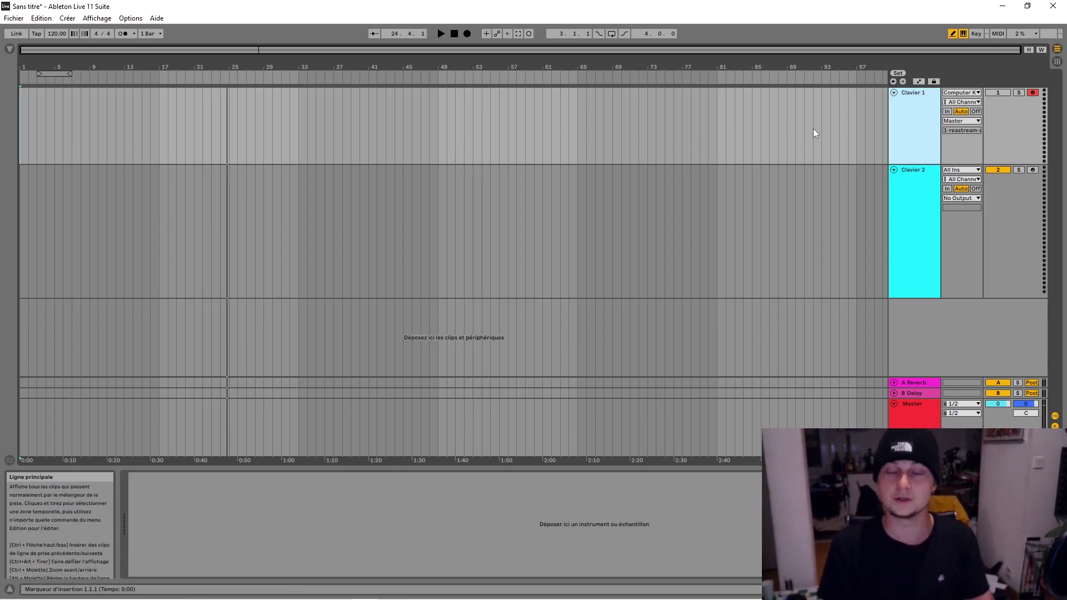
left_click(9, 49)
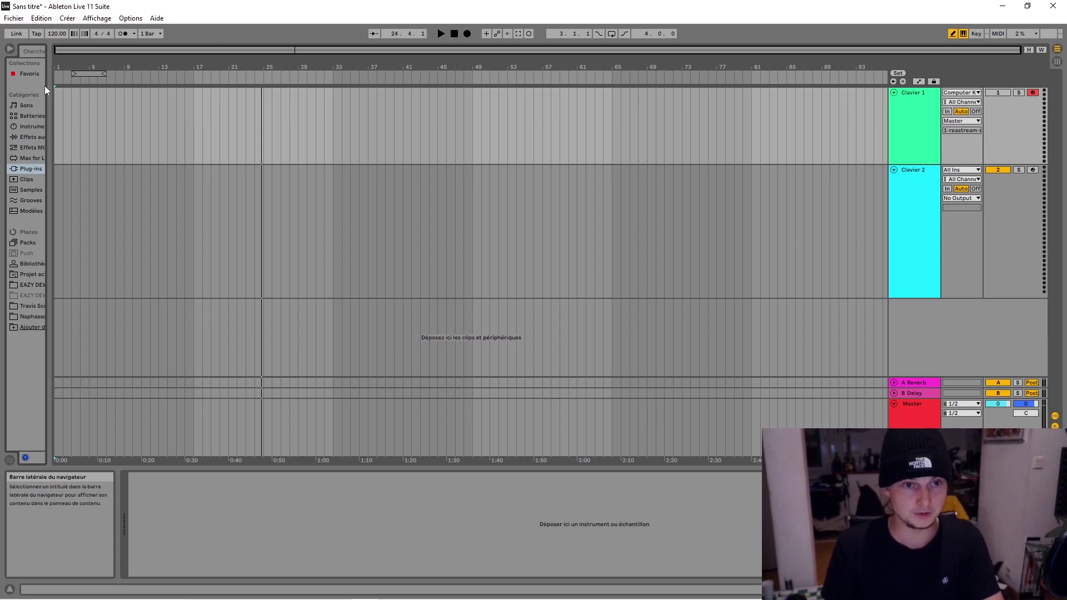
left_click_drag(49, 87, 173, 92)
left_click(77, 51)
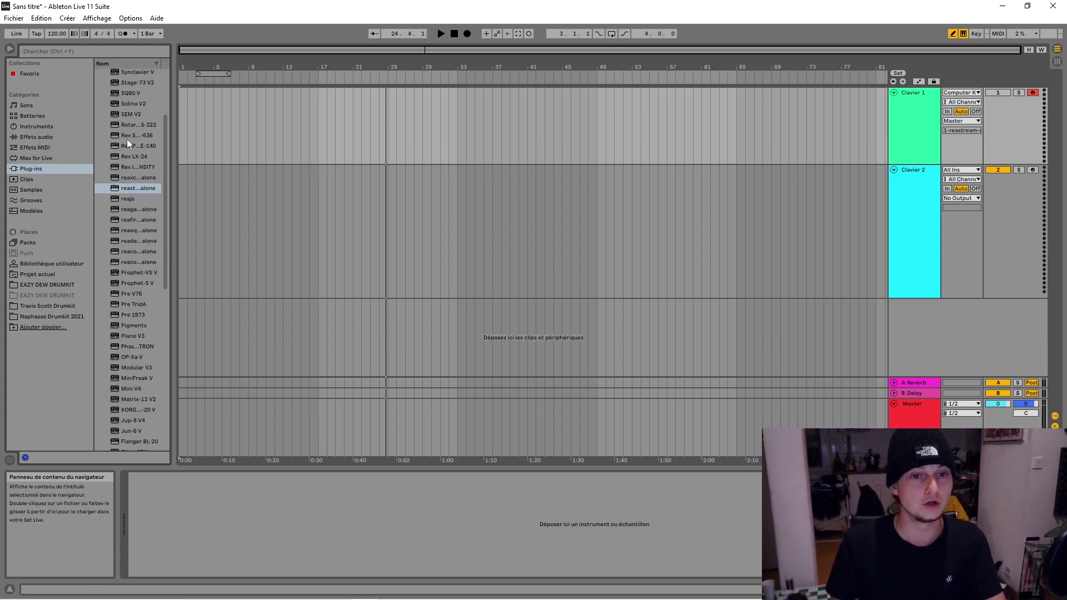
scroll(126, 182, "up", 3)
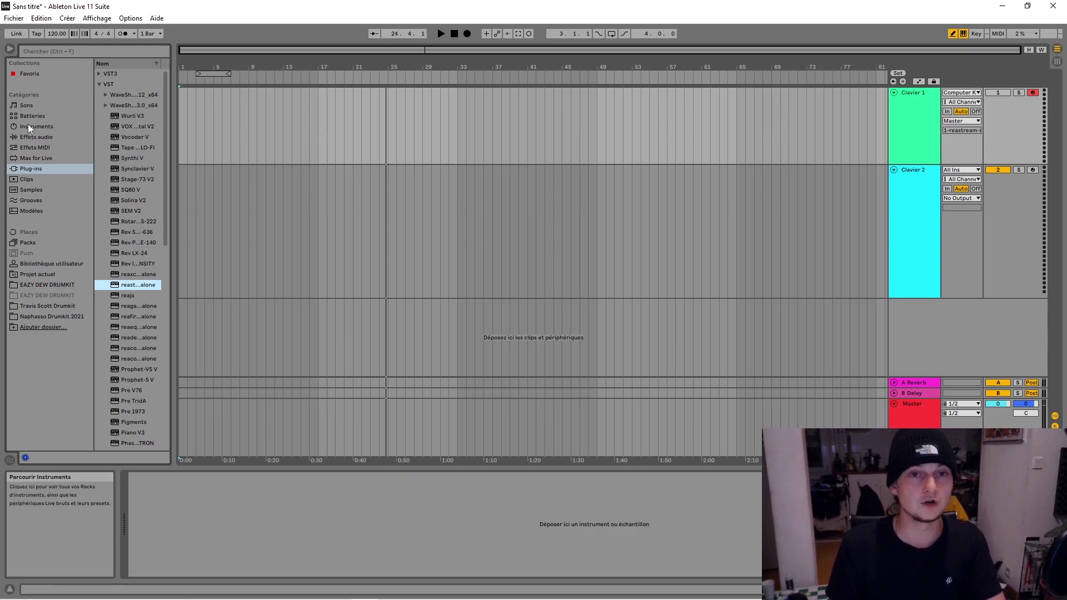
left_click(134, 179)
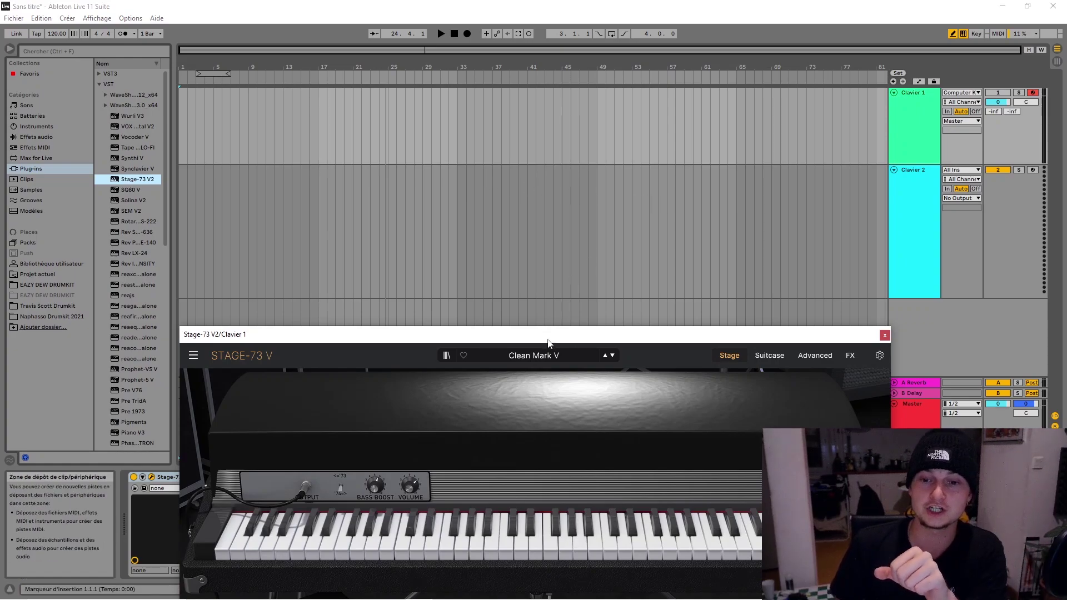
left_click_drag(548, 341, 557, 124)
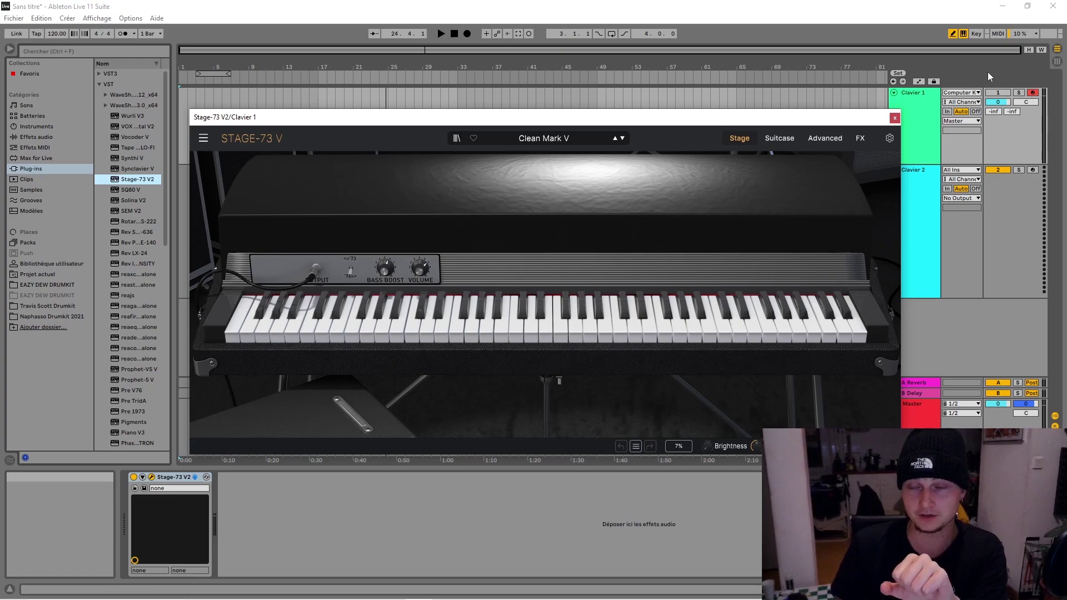
- Reactivate the Clavier 1 track and set its MIDI input to All Ins
left_click(999, 93)
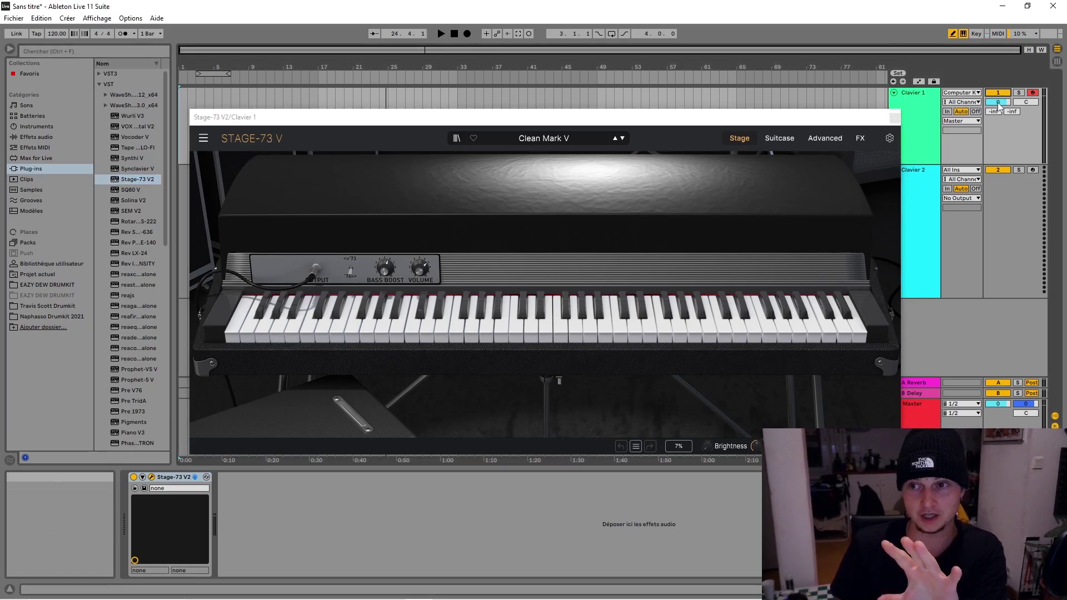
left_click(961, 94)
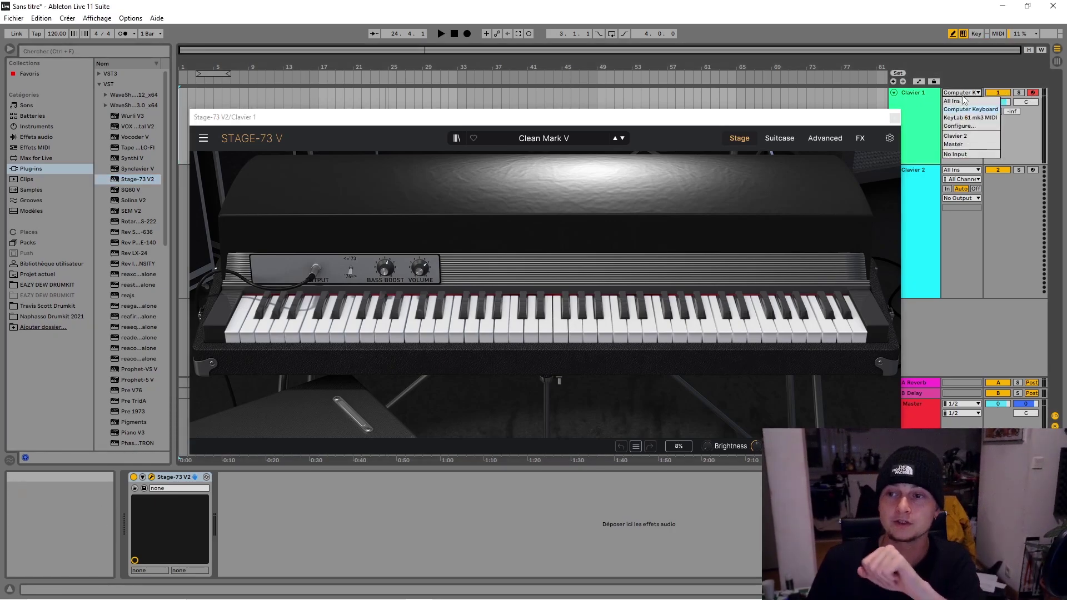
left_click(962, 102)
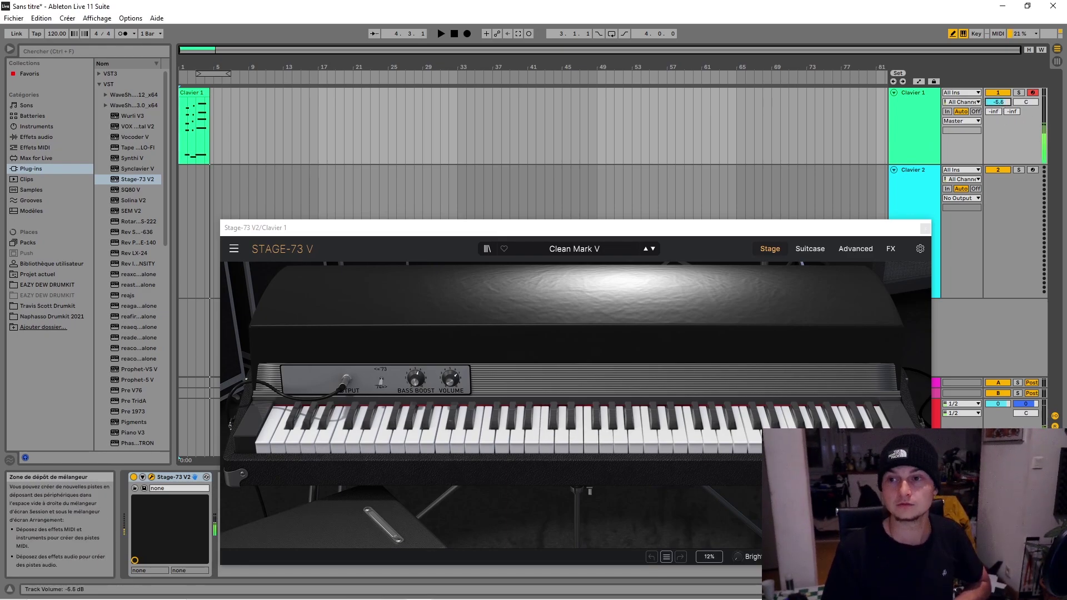
- Reset the volume of Clavier 1 to 0 dB, try its panning control, and move the Stage-73 V2 window clear of the mixer
key("Delete")
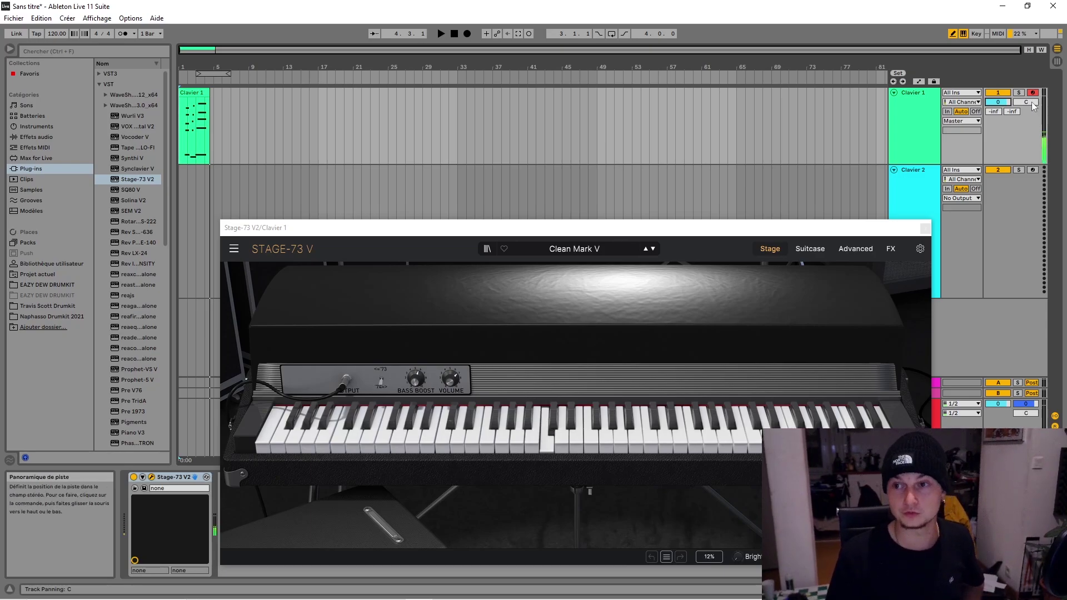
left_click_drag(1034, 107, 1033, 116)
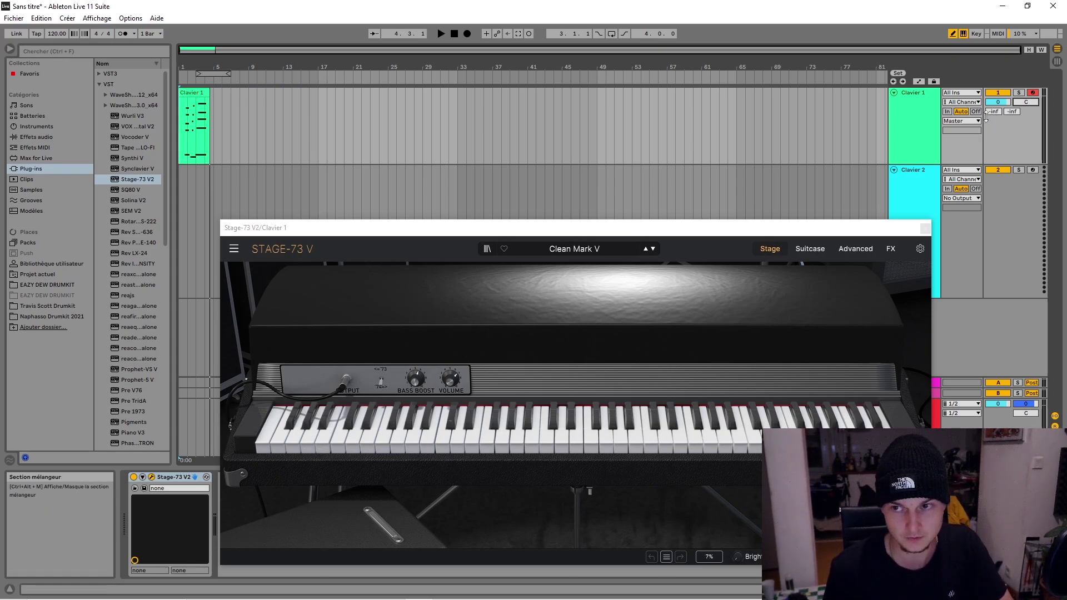
left_click_drag(897, 230, 829, 170)
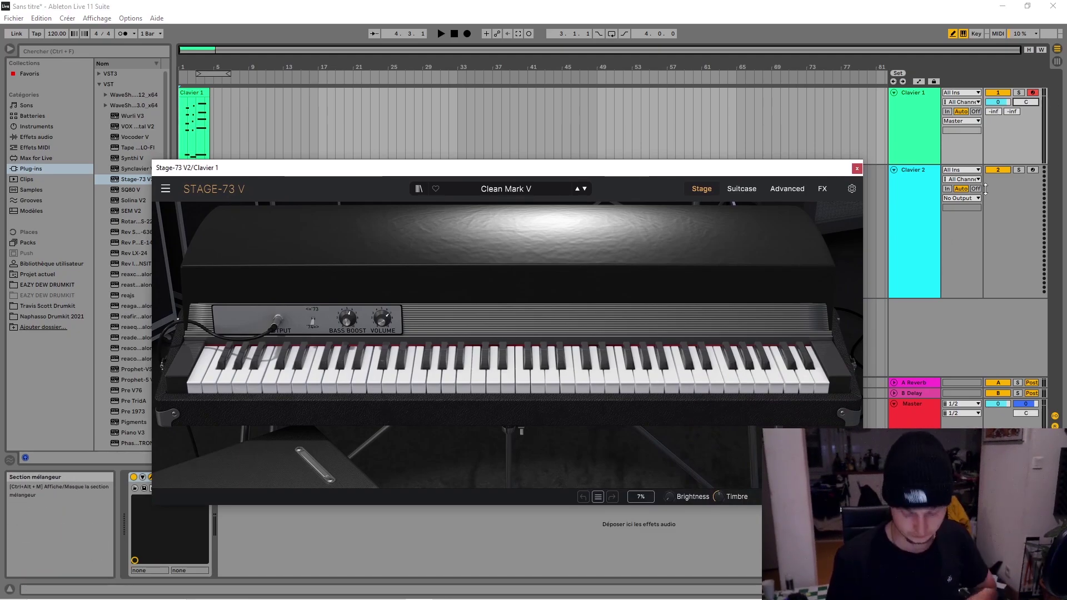
left_click_drag(994, 111, 1014, 92)
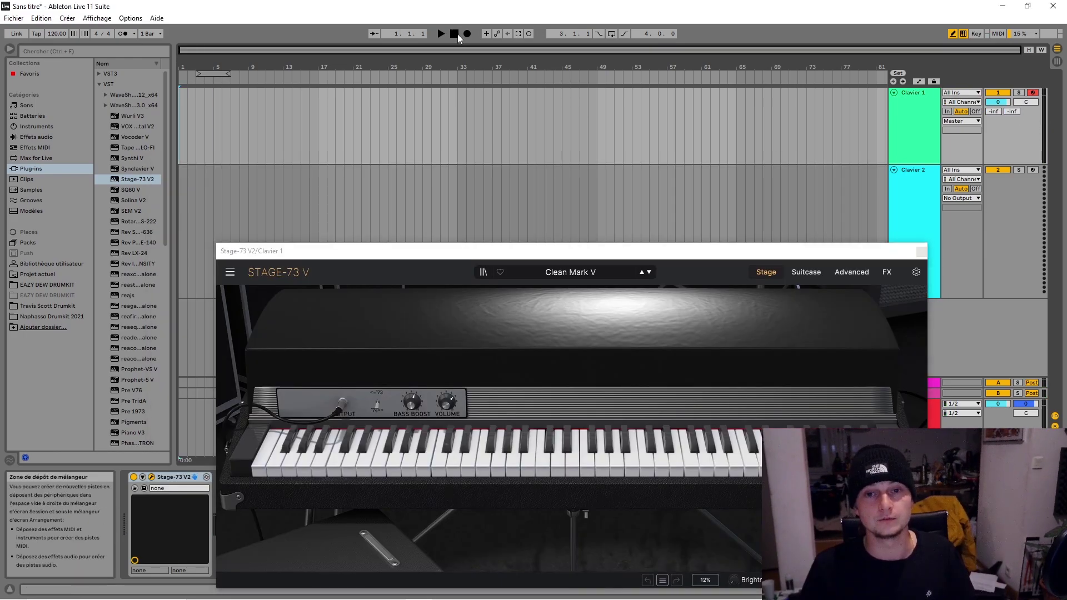
- Record a short MIDI take on Clavier 1 from the start of the arrangement into bar 4, and stop the transport
left_click(468, 34)
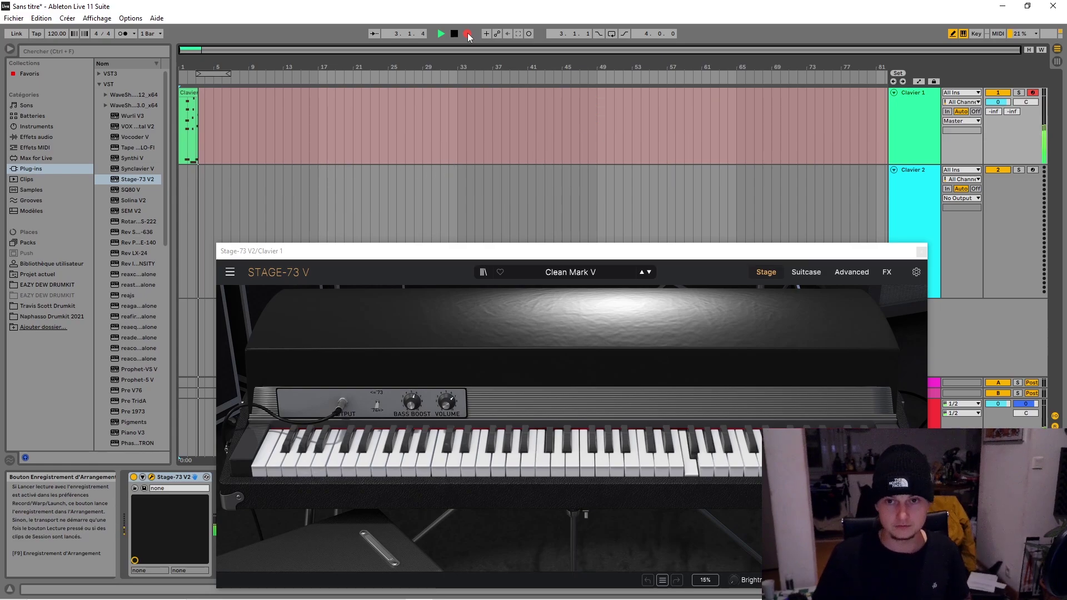
key("space")
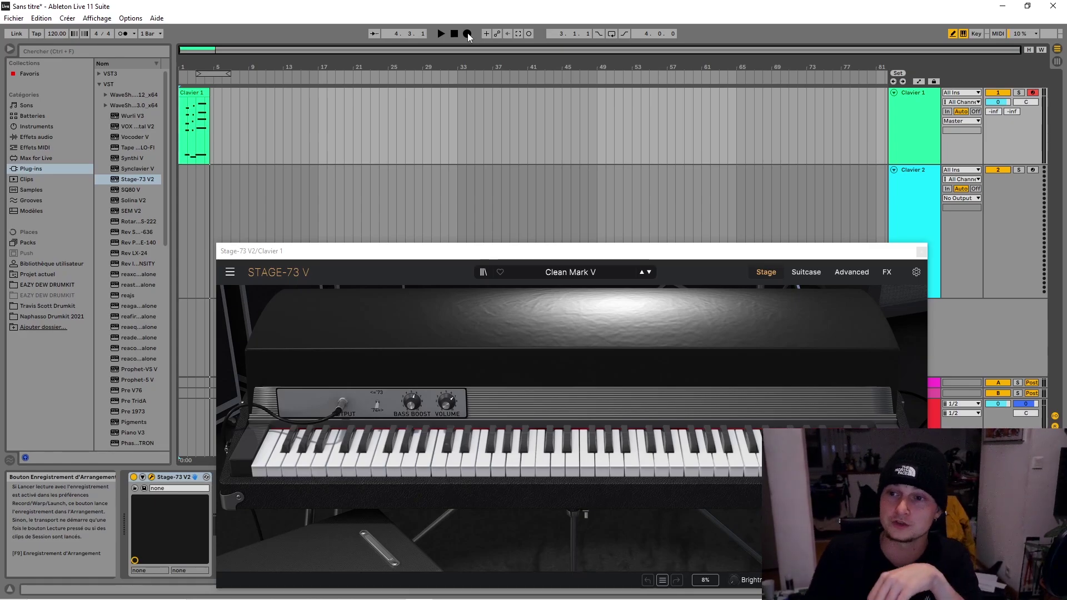
- Review the MIDI input source and input channel options of Clavier 1, keeping All Ins and All Channels
left_click(963, 93)
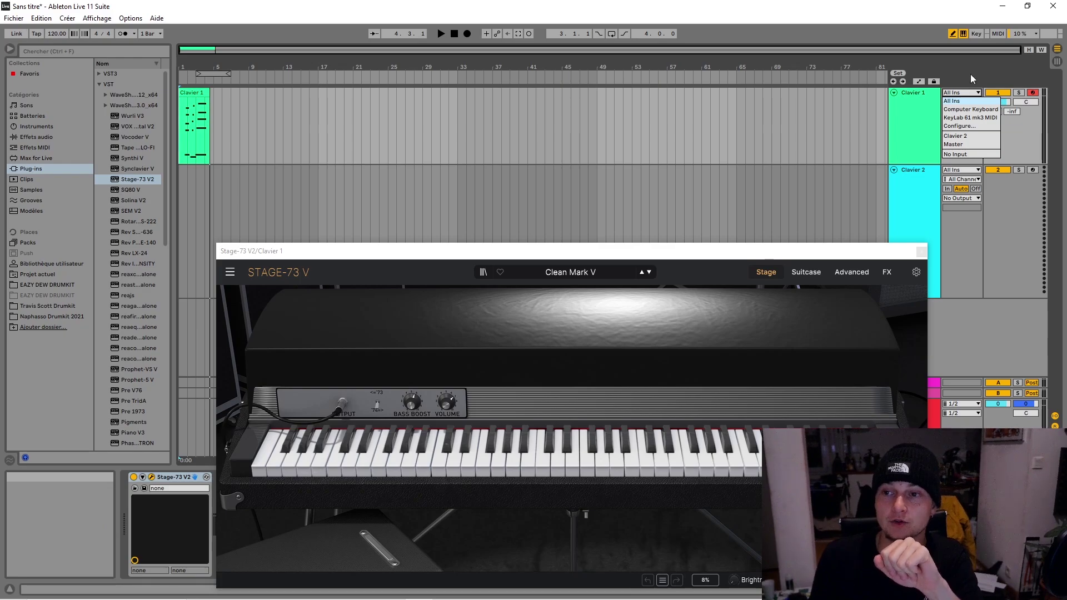
left_click(967, 101)
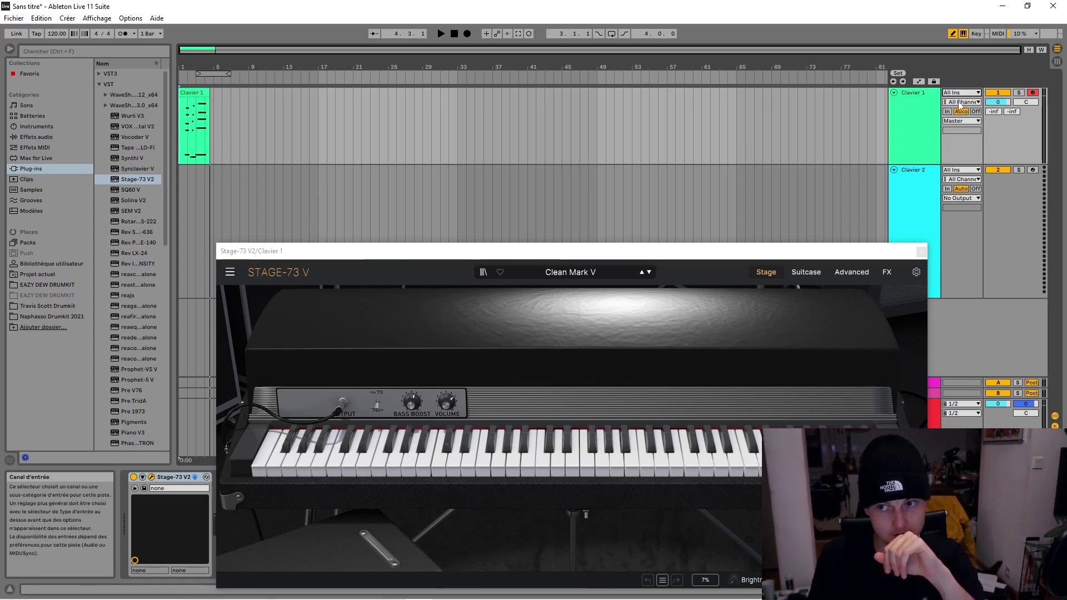
left_click(961, 102)
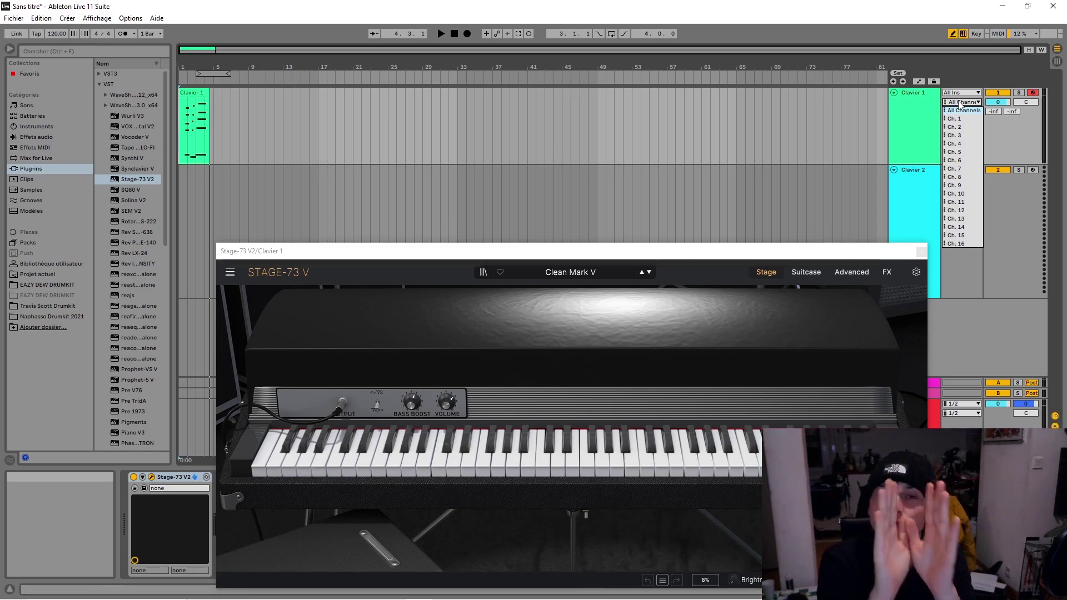
left_click(959, 102)
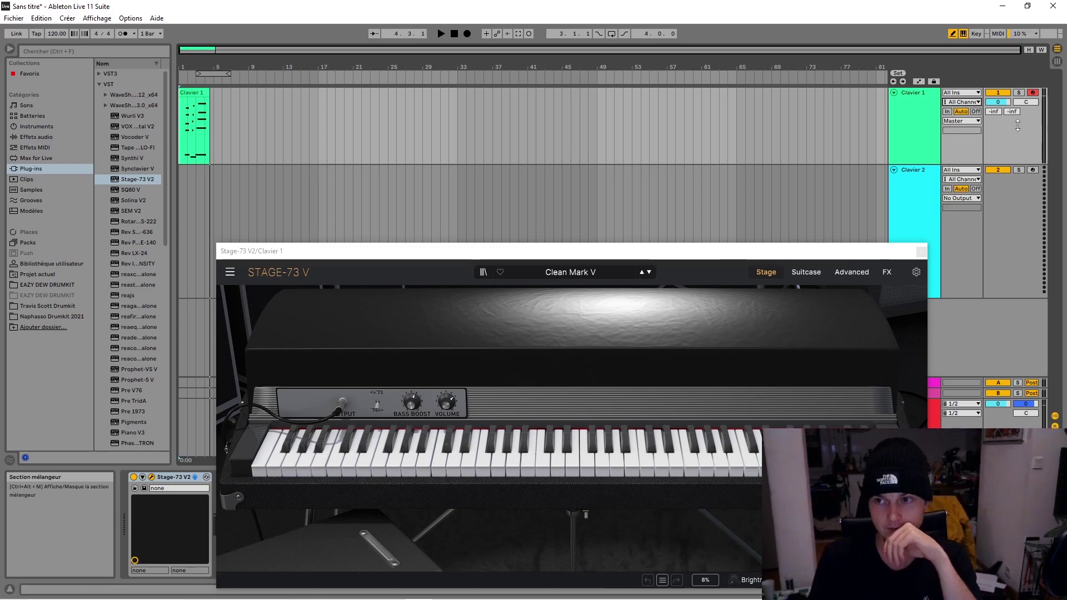